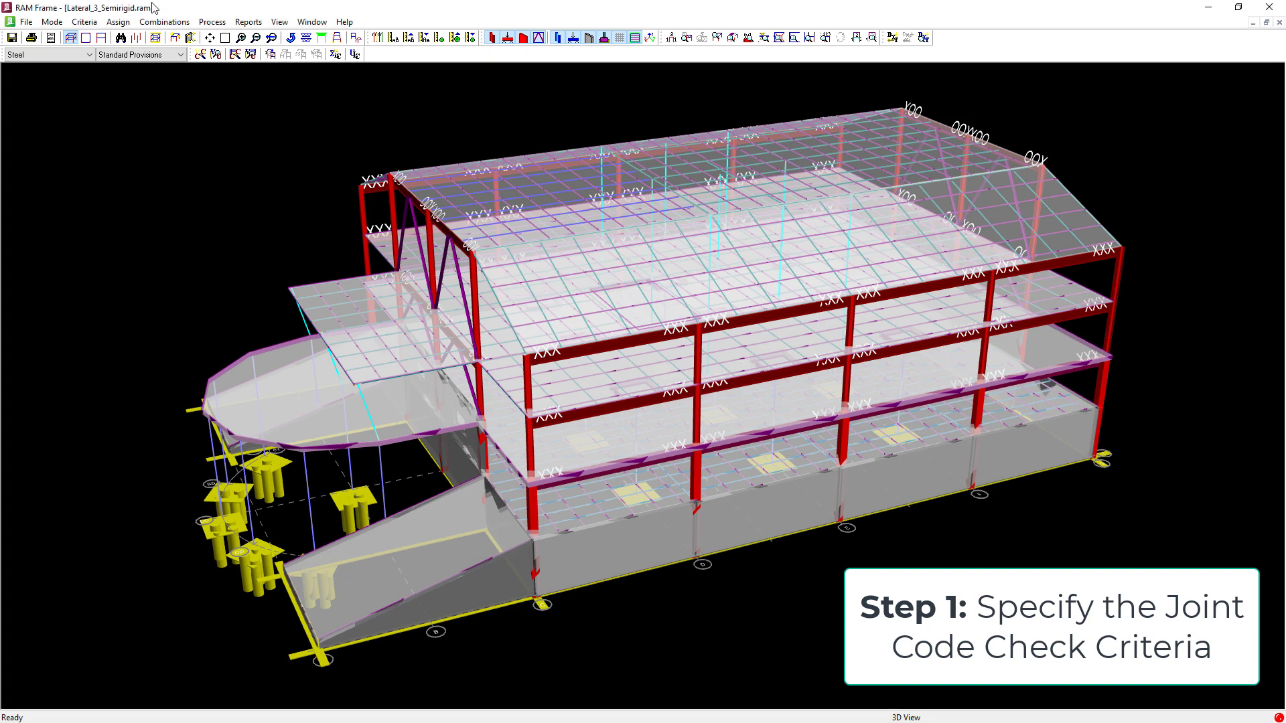
Review the Joint Criteria Design Force options: actual beam forces, with axial and shear force
{"action": "left_click", "coordinate": [84, 22]}
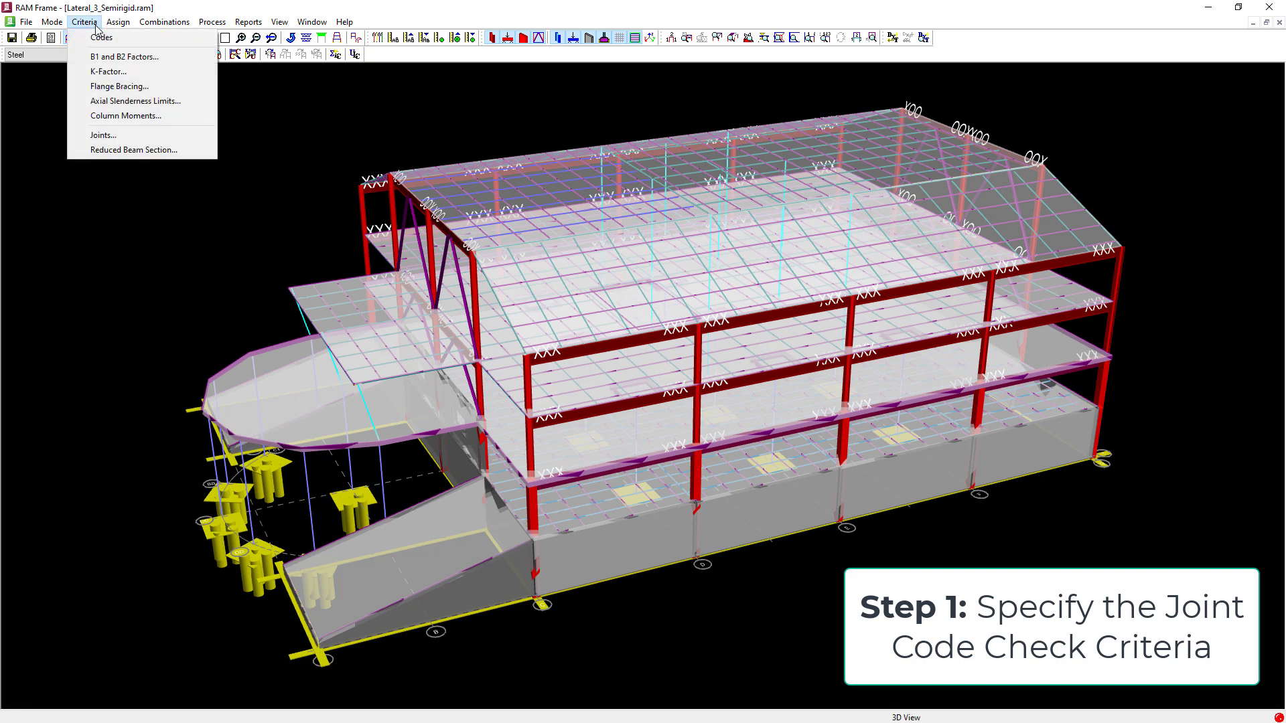
{"action": "left_click", "coordinate": [114, 140]}
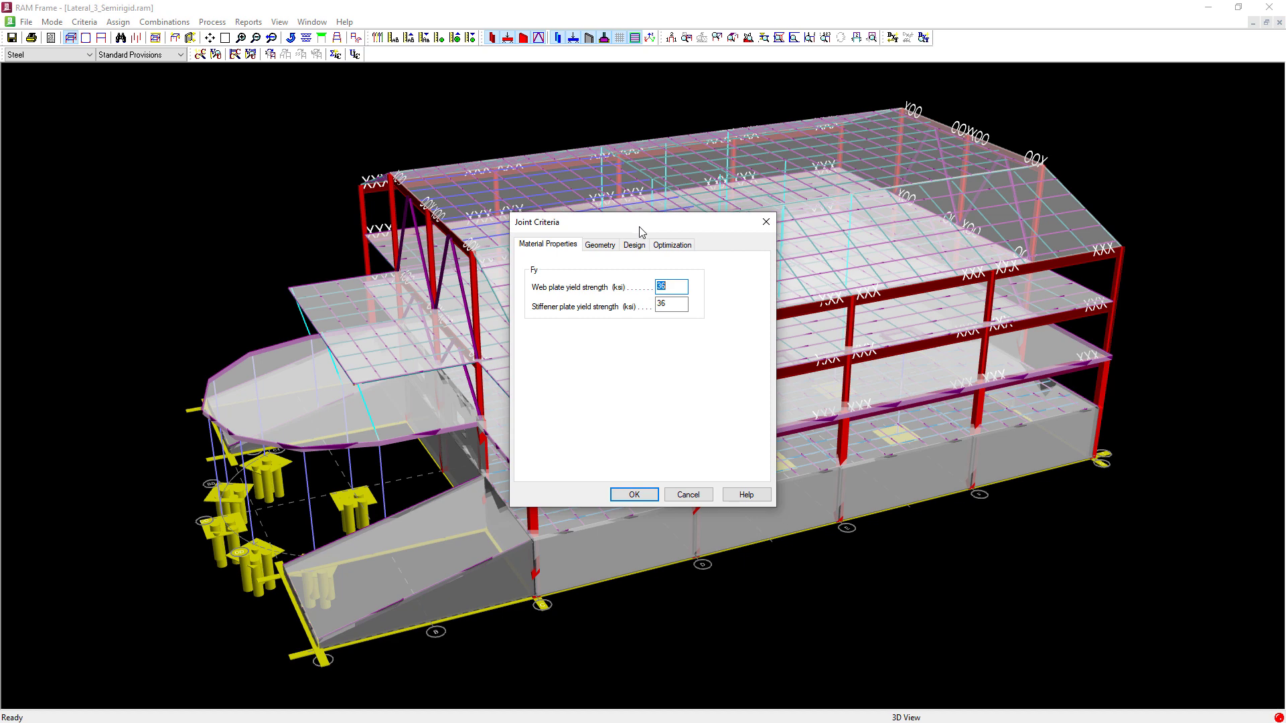
{"action": "left_click_drag", "start_coordinate": [641, 233], "coordinate": [237, 156]}
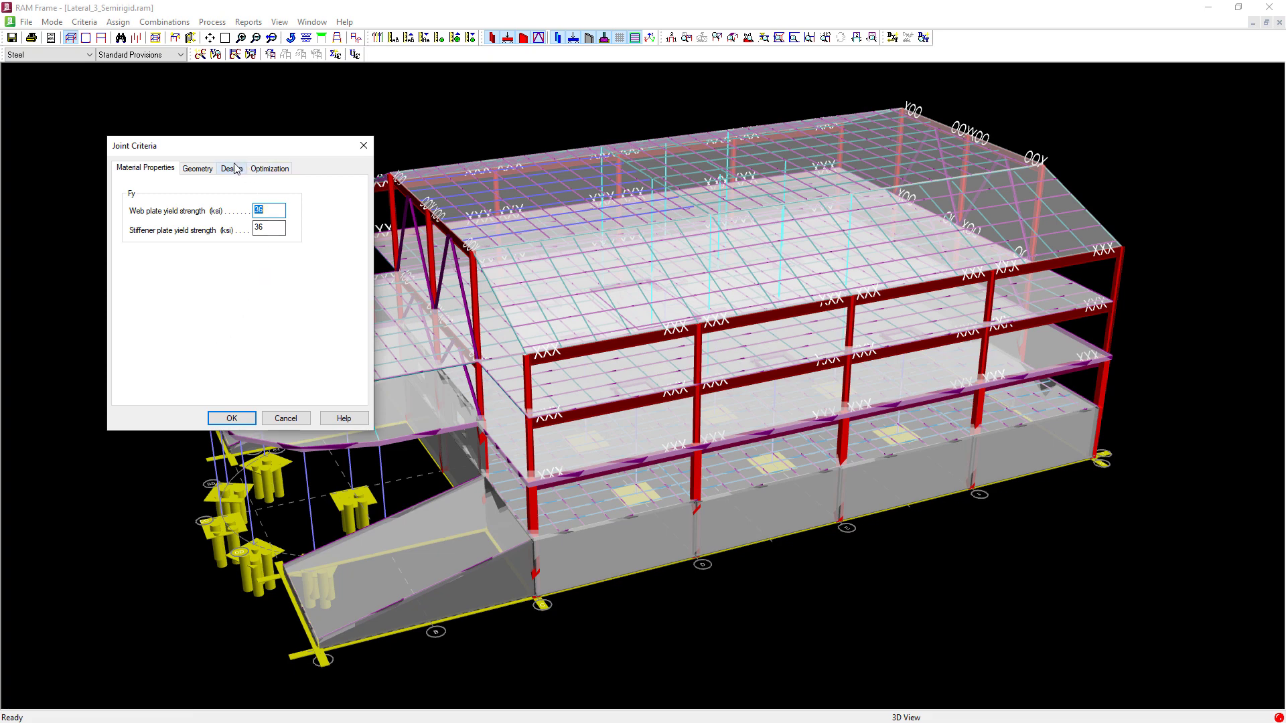
{"action": "left_click", "coordinate": [233, 169]}
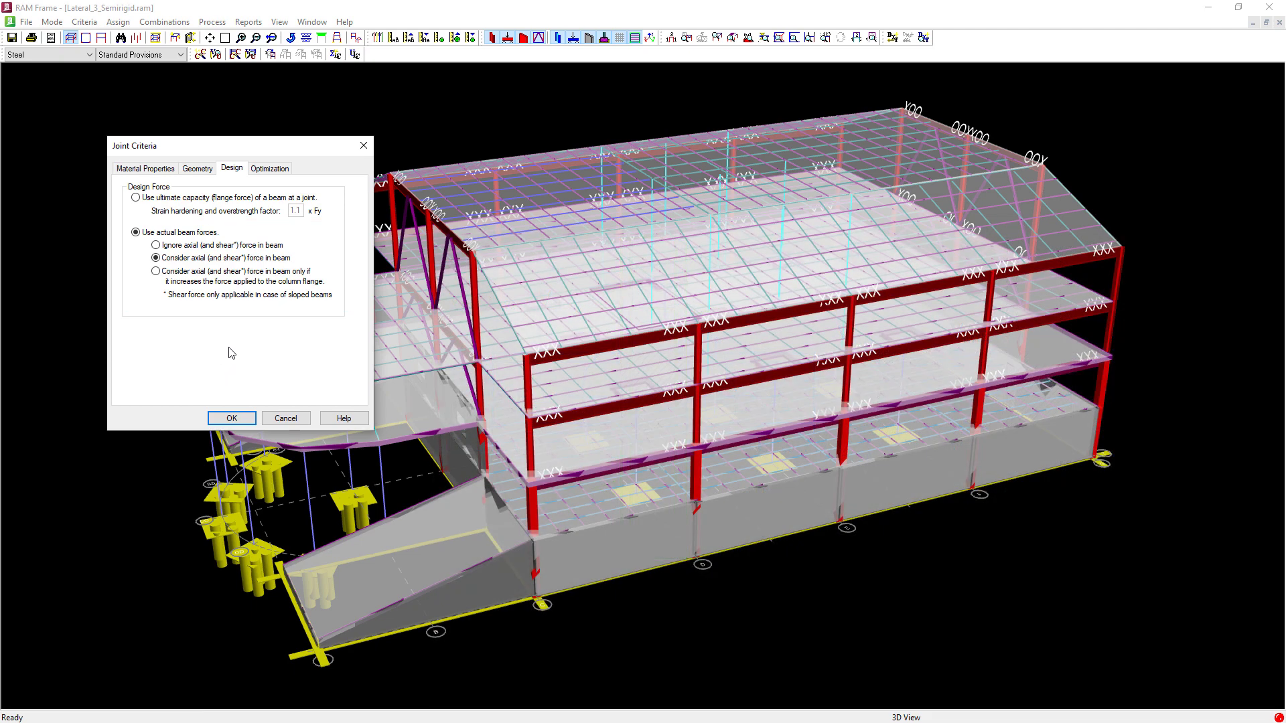
Accept the joint criteria and run the Joint Code Check on all joints
{"action": "left_click", "coordinate": [232, 419]}
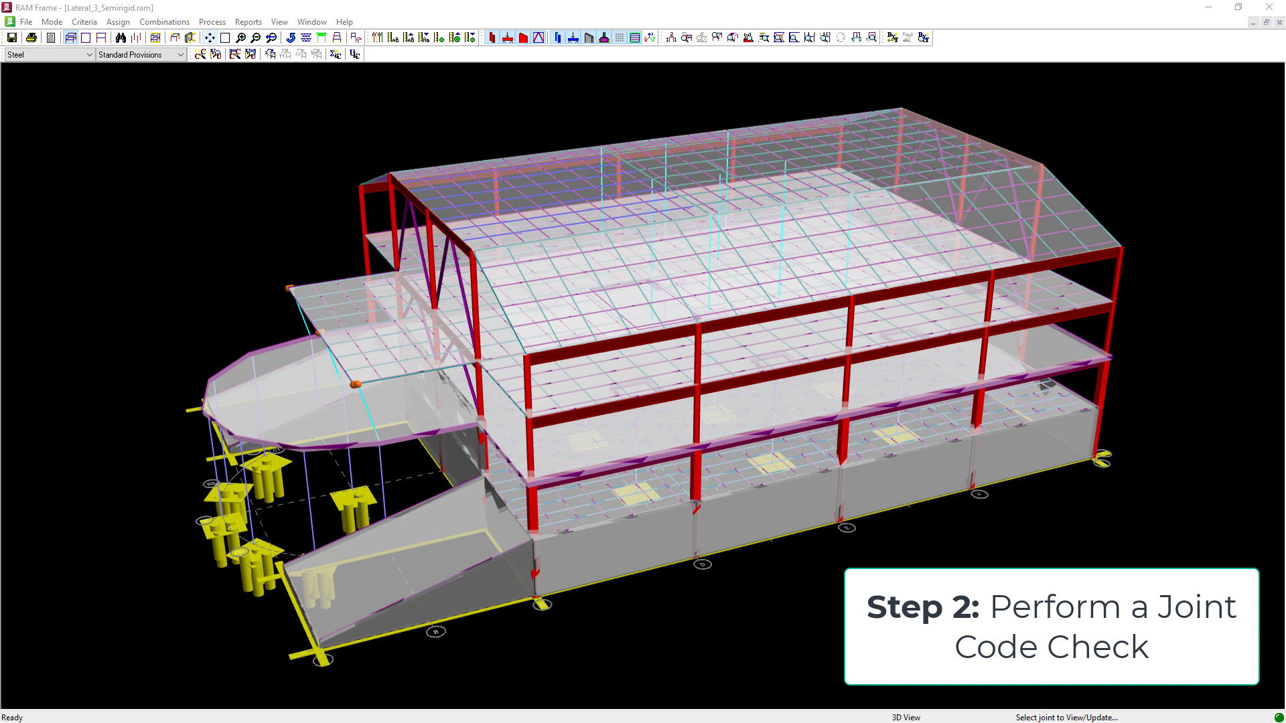
{"action": "left_click", "coordinate": [224, 26]}
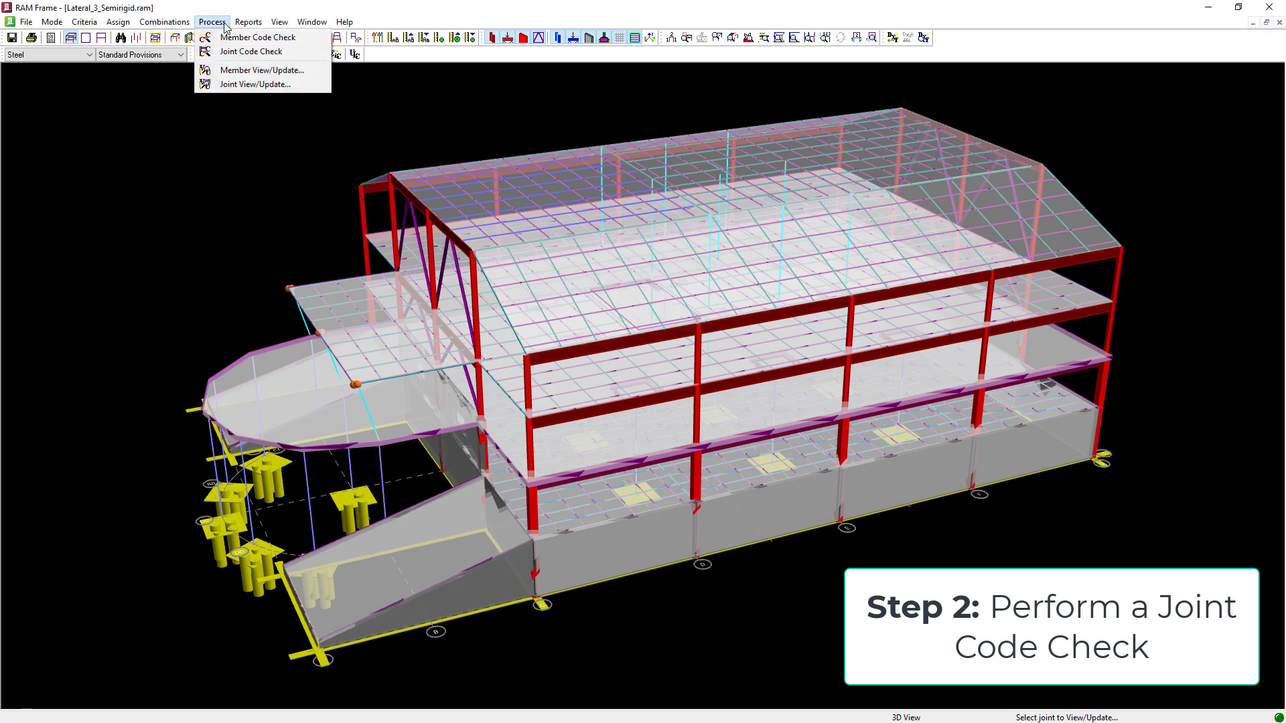
{"action": "left_click", "coordinate": [232, 52]}
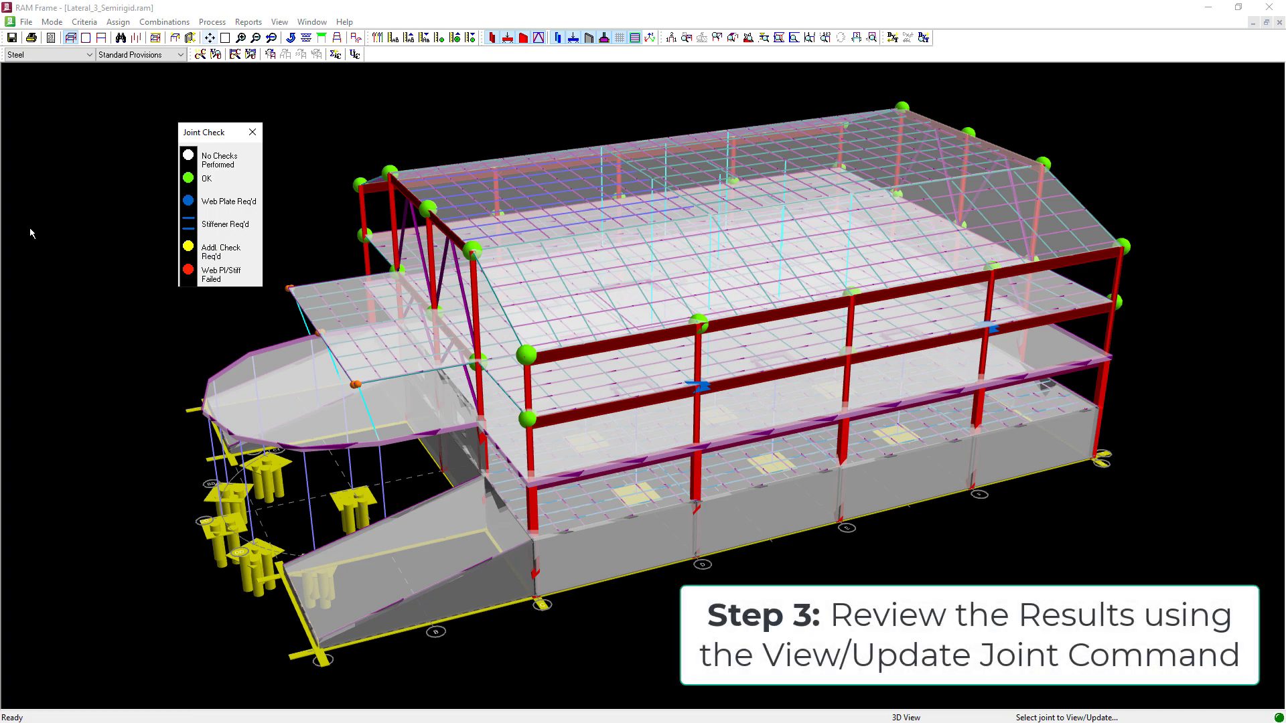
Start Joint View/Update and select joint 28 on the Third Floor
{"action": "left_click", "coordinate": [219, 24]}
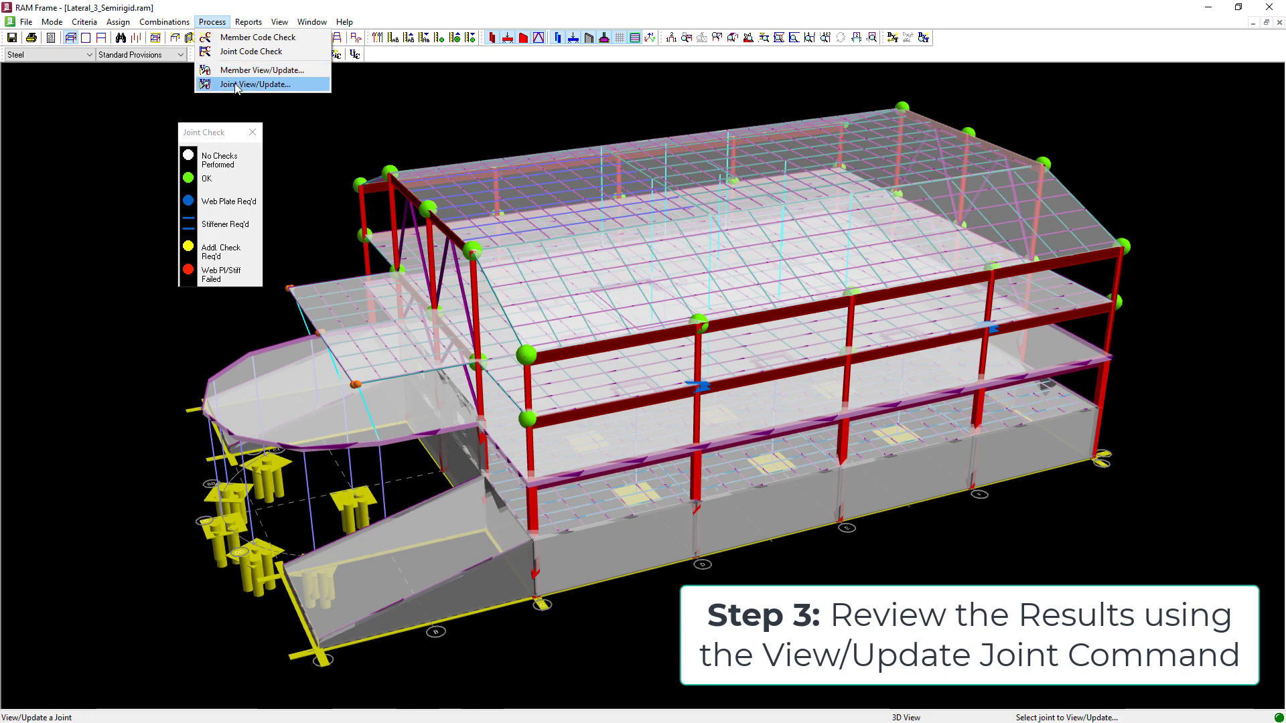
{"action": "left_click", "coordinate": [255, 85]}
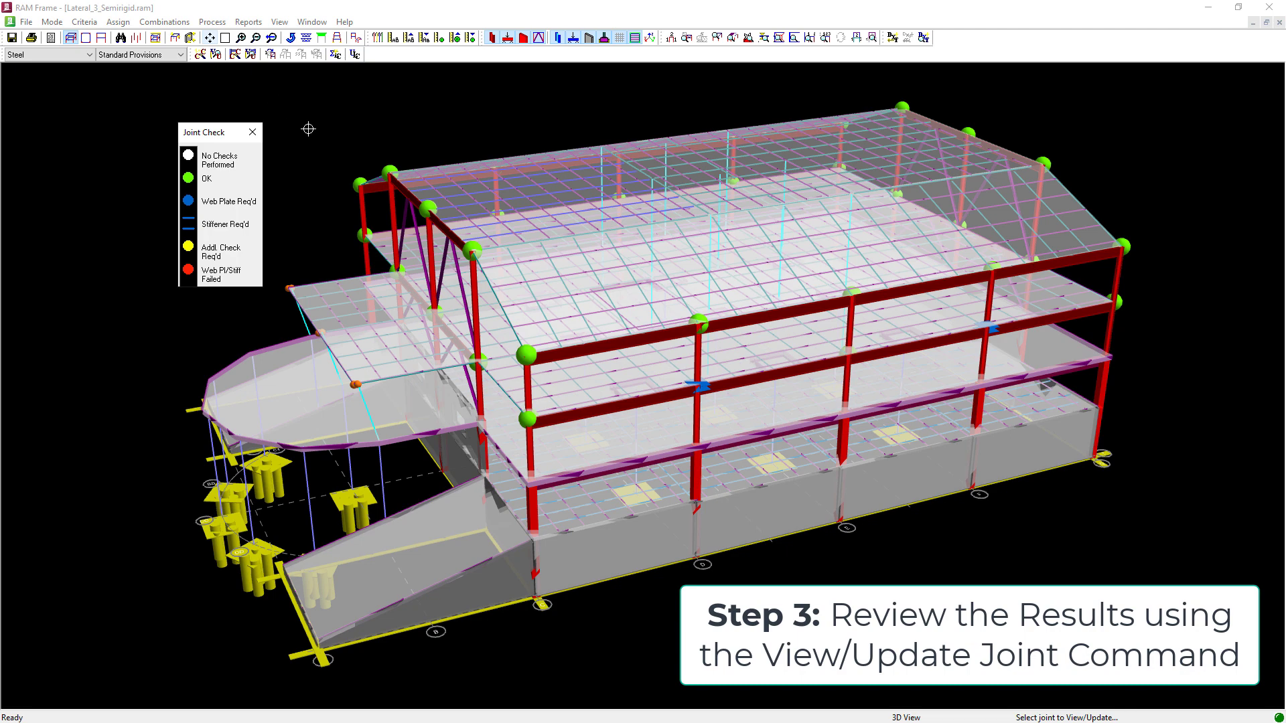
{"action": "left_click", "coordinate": [699, 387]}
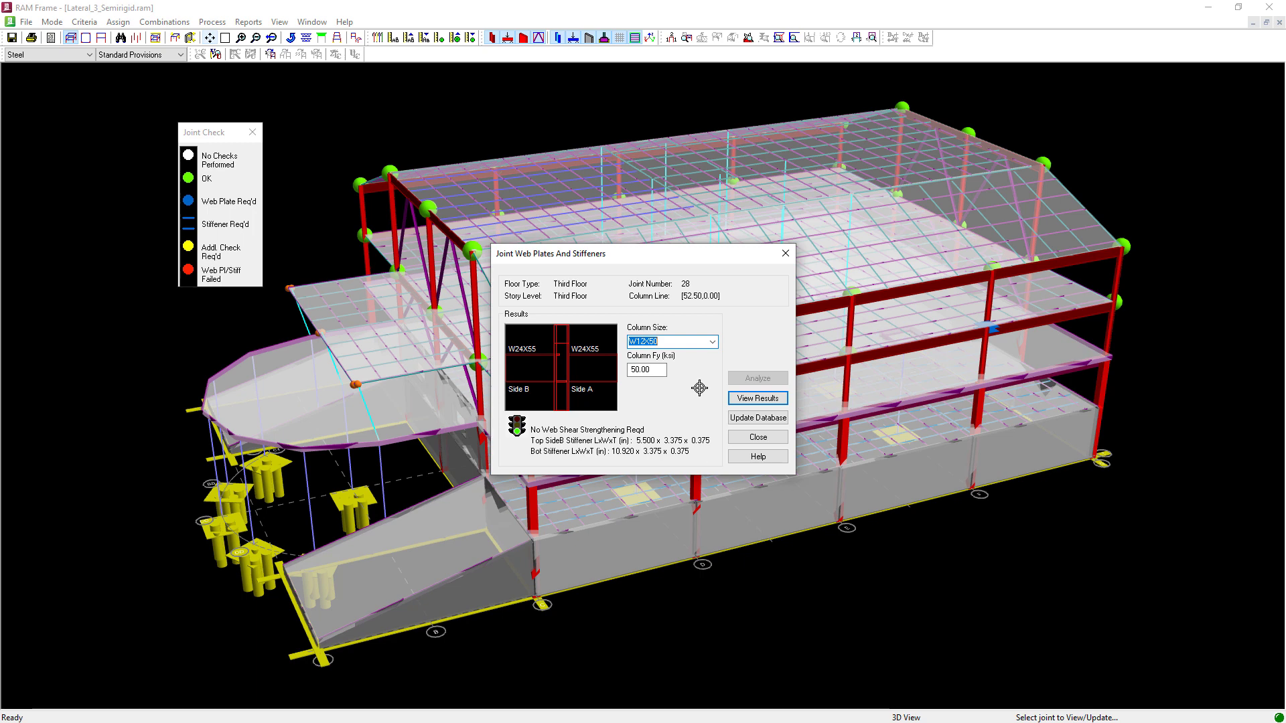
Open joint 28's code check report and page through to page 2 of 2
{"action": "left_click", "coordinate": [739, 400]}
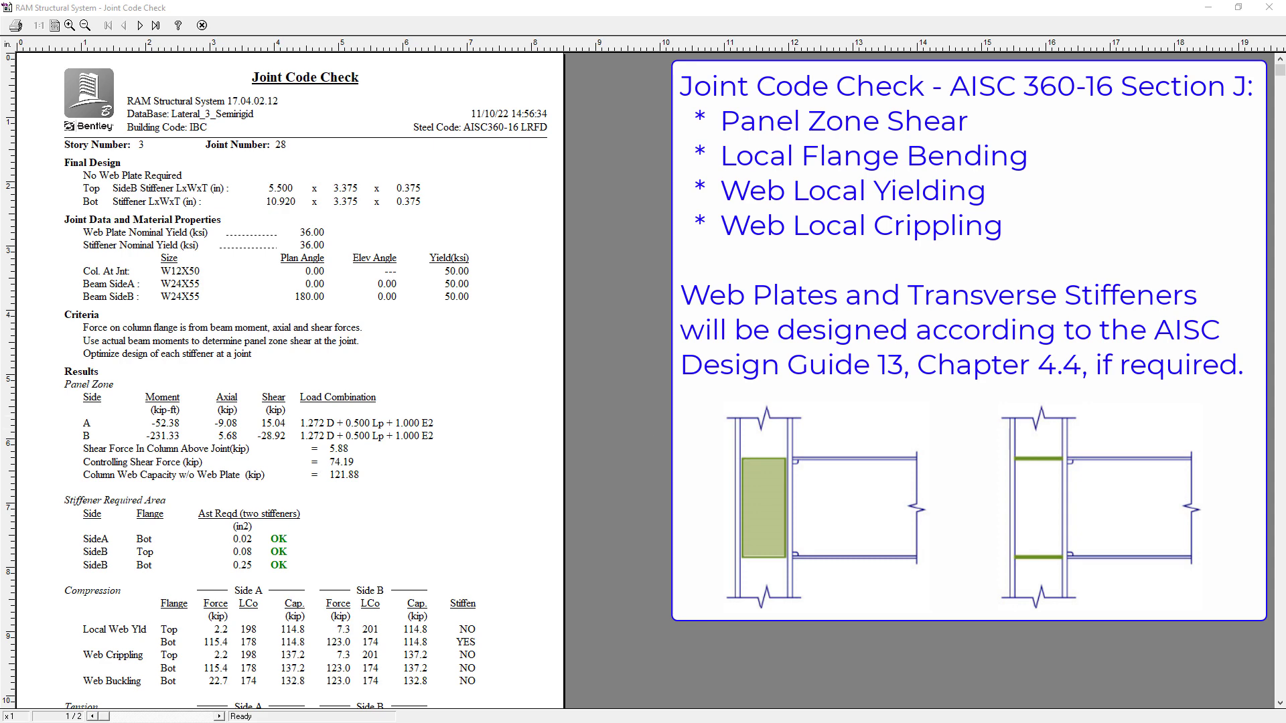
{"action": "scroll", "coordinate": [290, 375], "scroll_direction": "down", "scroll_amount": 3}
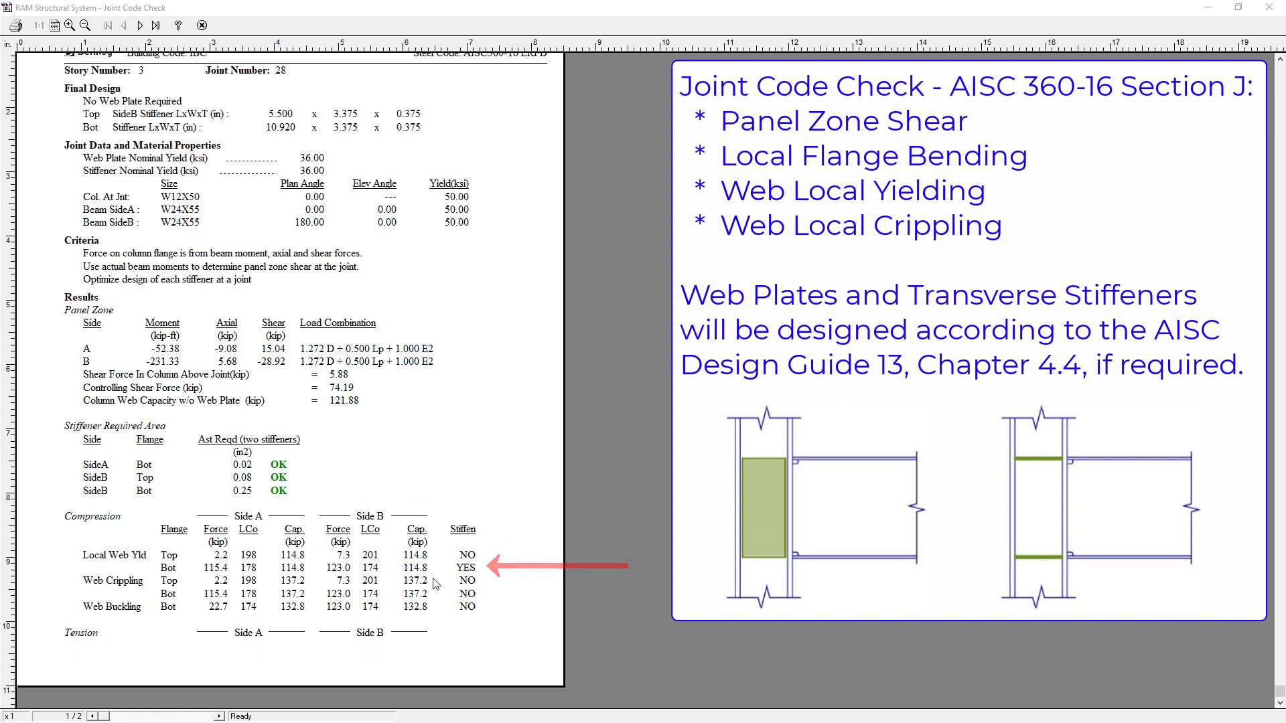
{"action": "left_click", "coordinate": [219, 716]}
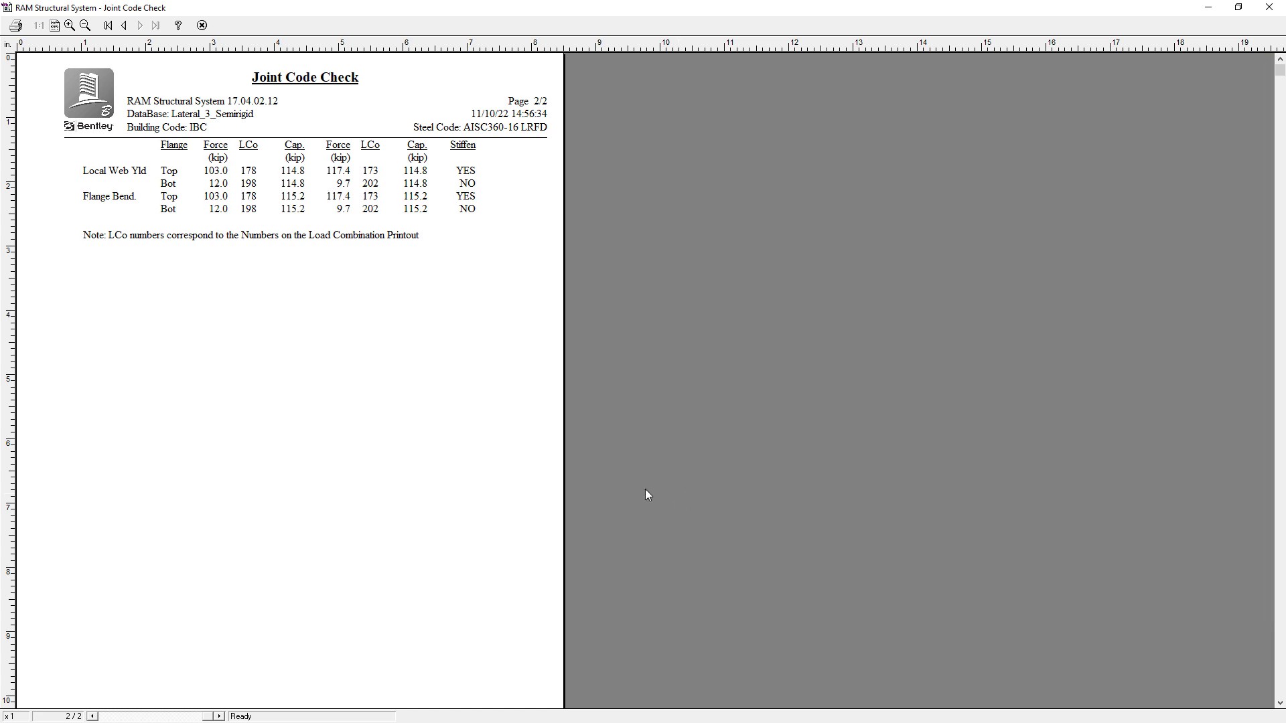
Reanalyze joint 28 with a W12X58 column, still needing 5.500 x 3.375 x 0.375 stiffeners
{"action": "left_click", "coordinate": [202, 26]}
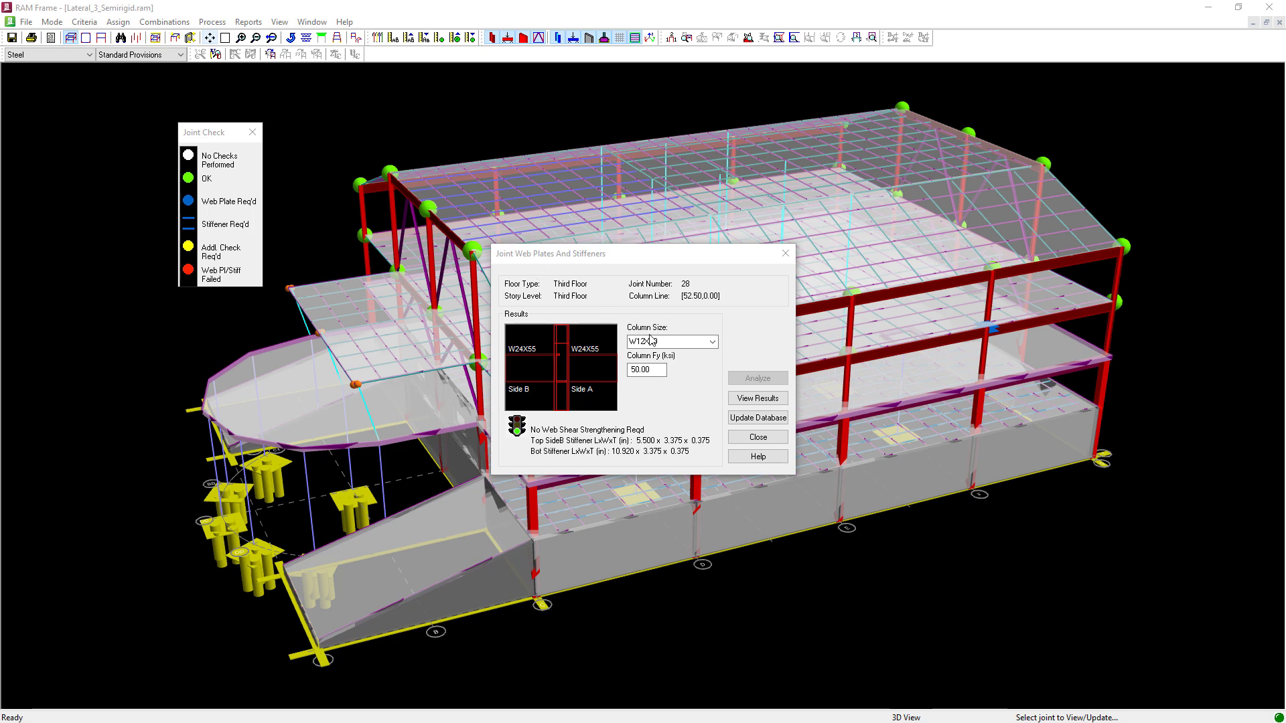
{"action": "left_click", "coordinate": [713, 343]}
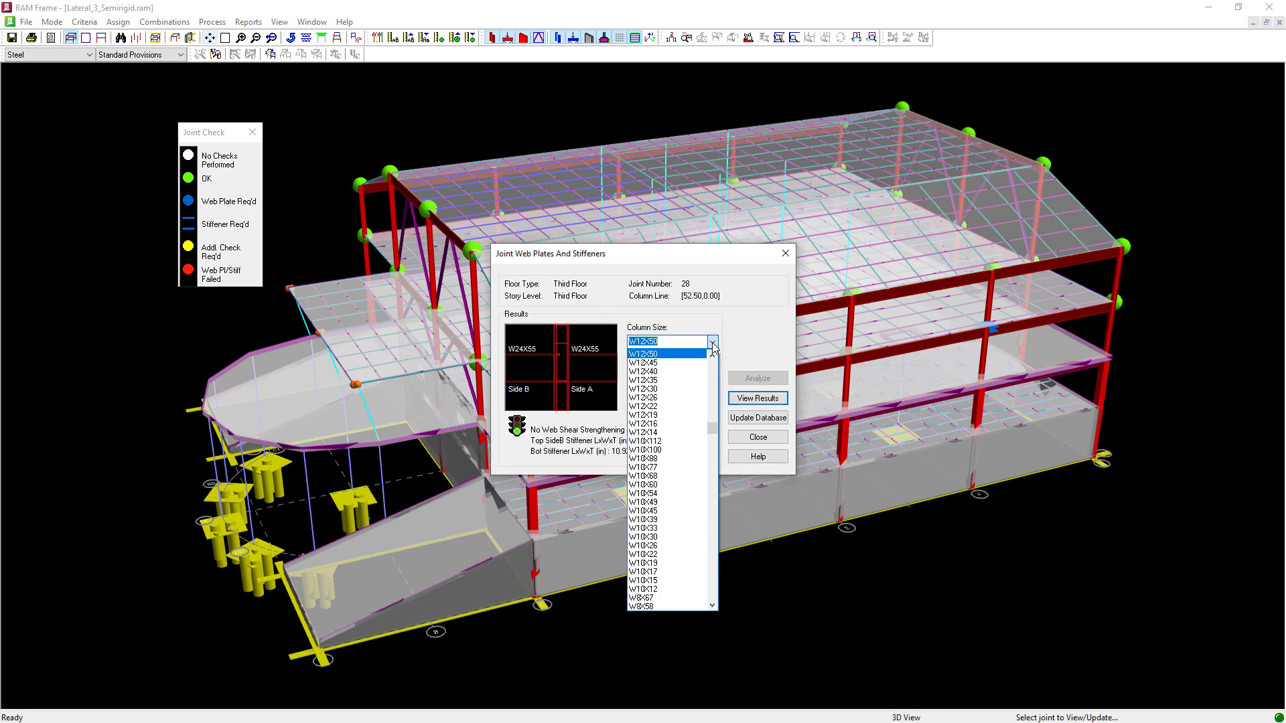
{"action": "left_click", "coordinate": [713, 356]}
{"action": "left_click", "coordinate": [713, 355]}
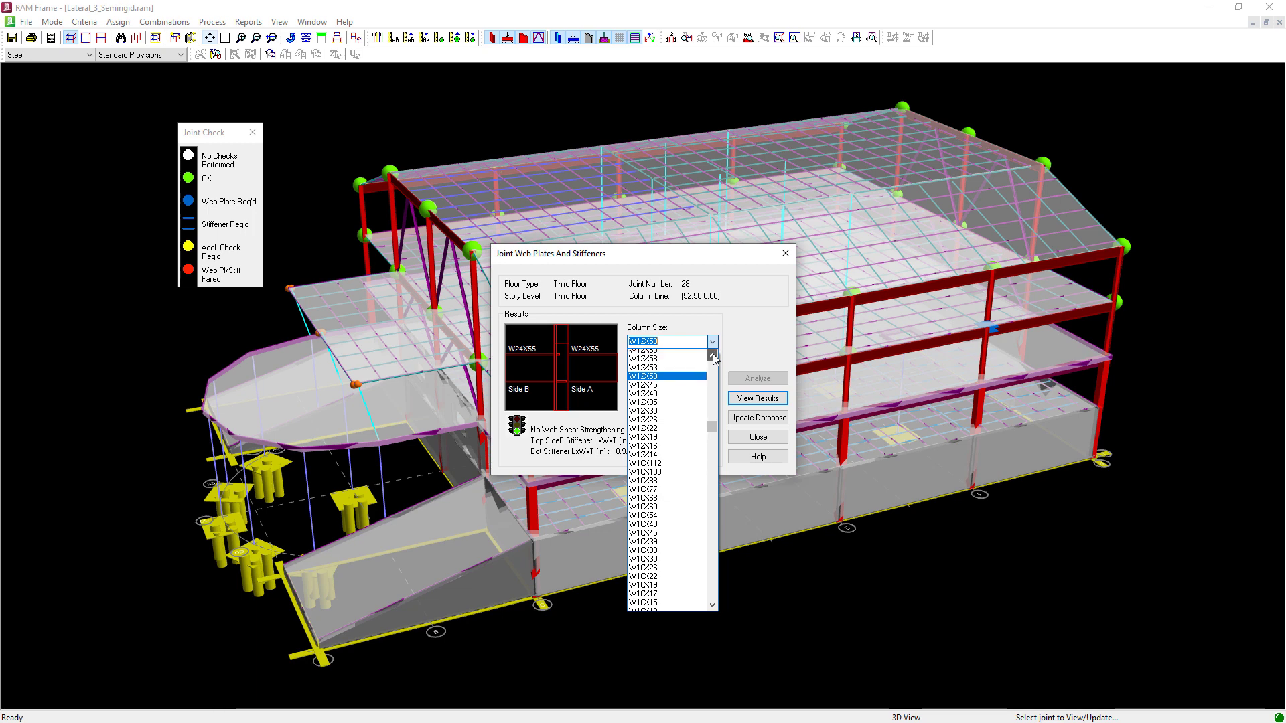
{"action": "left_click", "coordinate": [663, 379]}
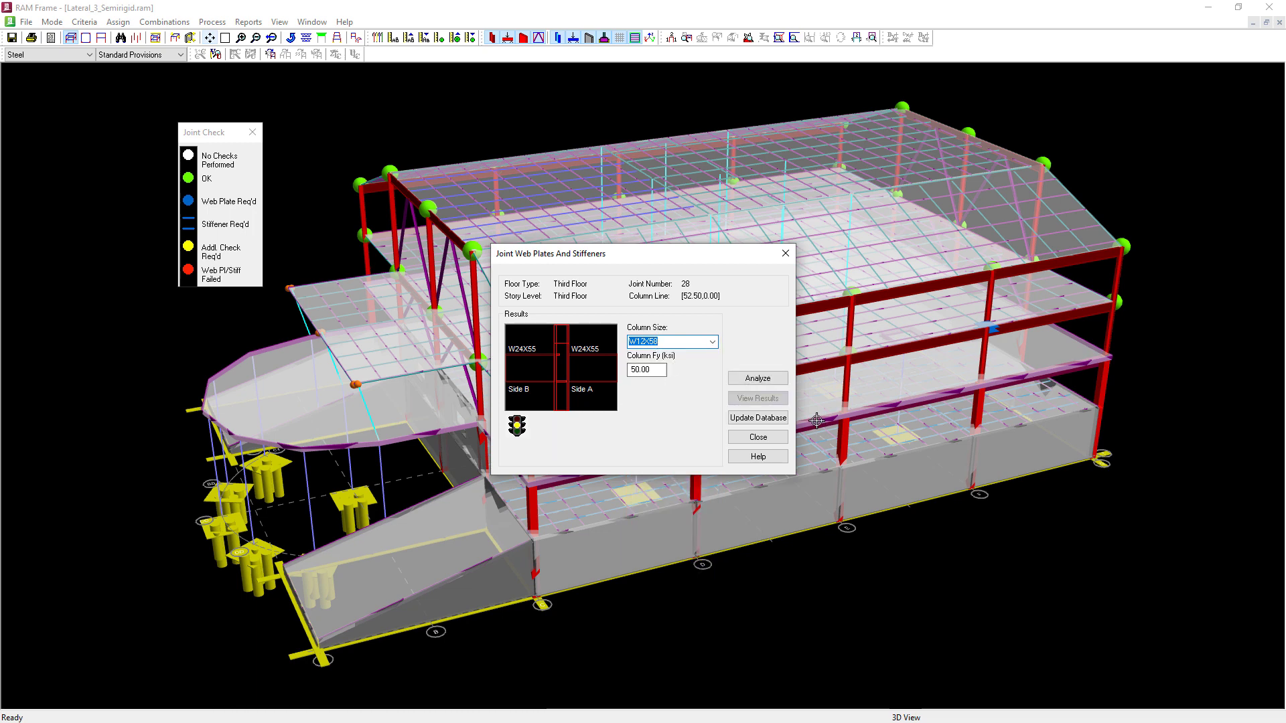
{"action": "left_click", "coordinate": [757, 379]}
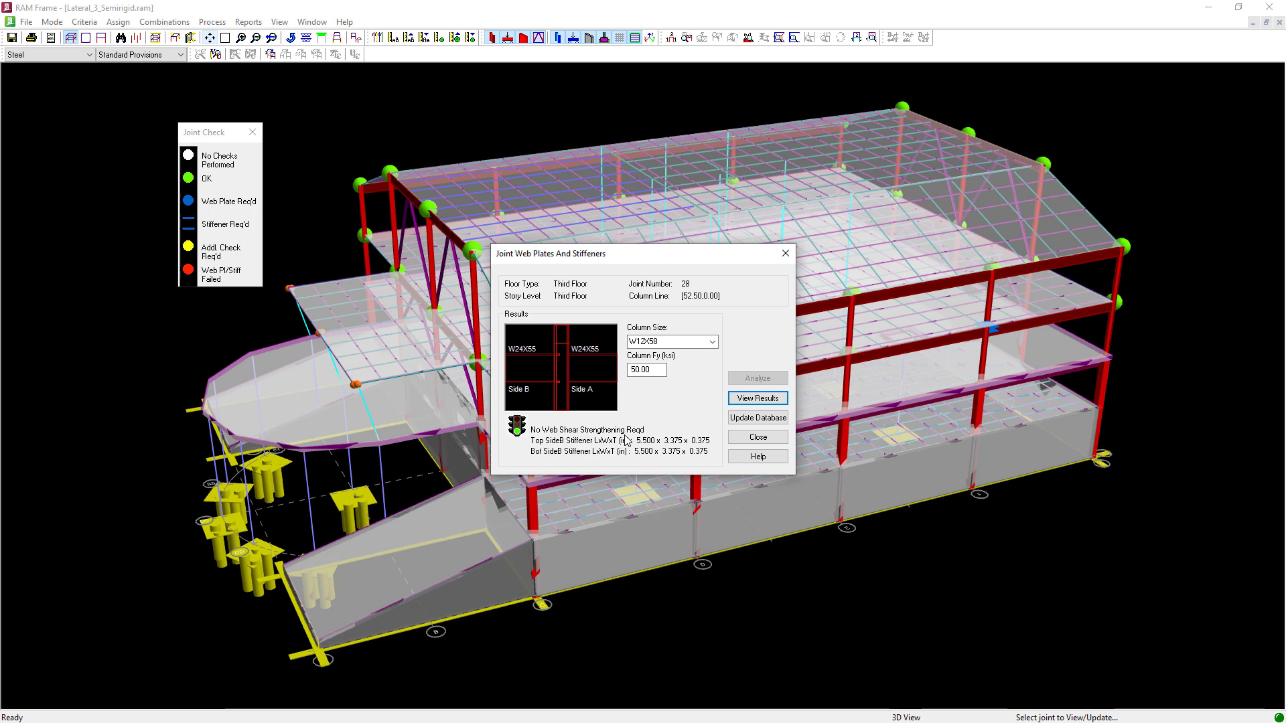
Reanalyze joint 28 with a W12X72 column, removing web strengthening and flange stiffener needs
{"action": "left_click", "coordinate": [712, 341]}
{"action": "left_click", "coordinate": [712, 356]}
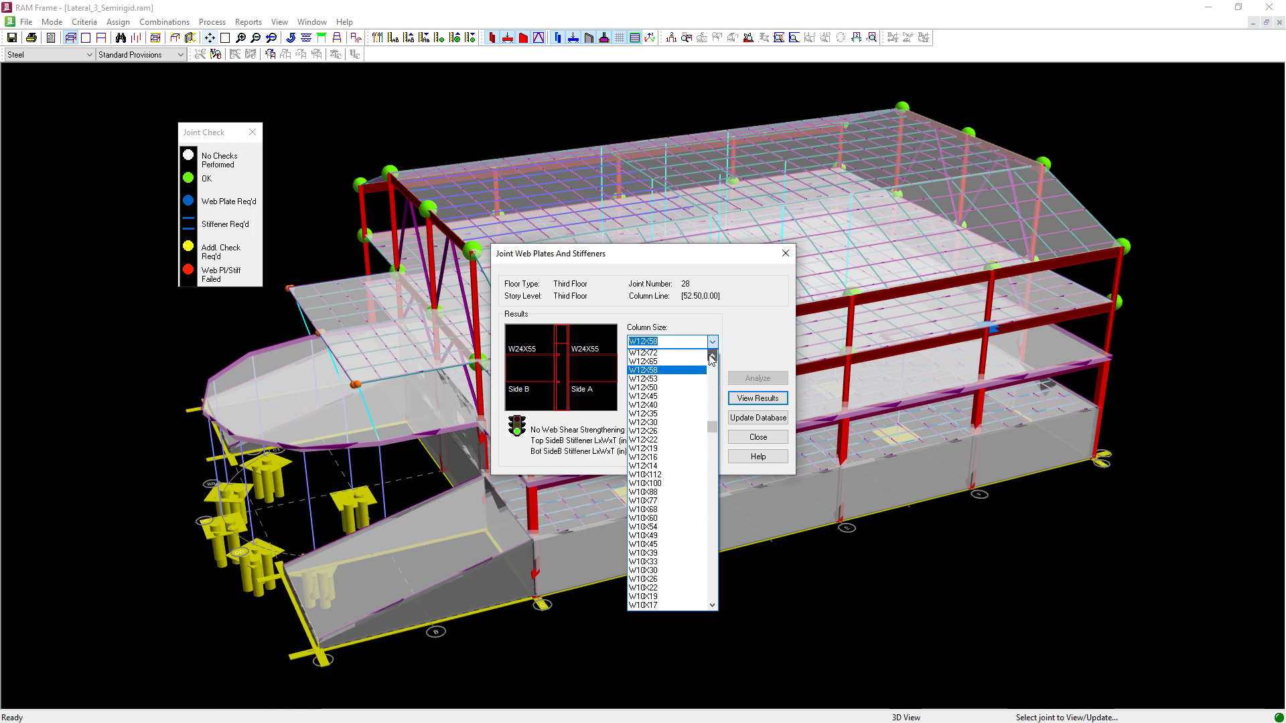
{"action": "left_click", "coordinate": [675, 355]}
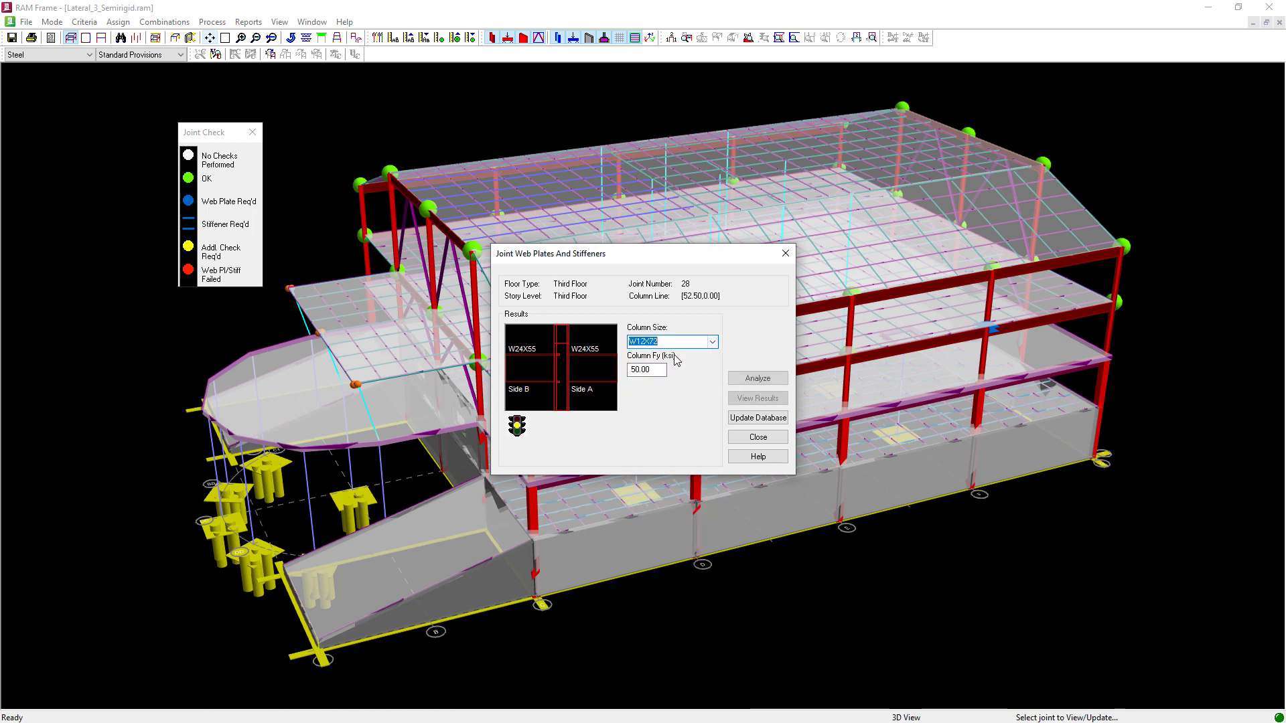
{"action": "left_click", "coordinate": [742, 379]}
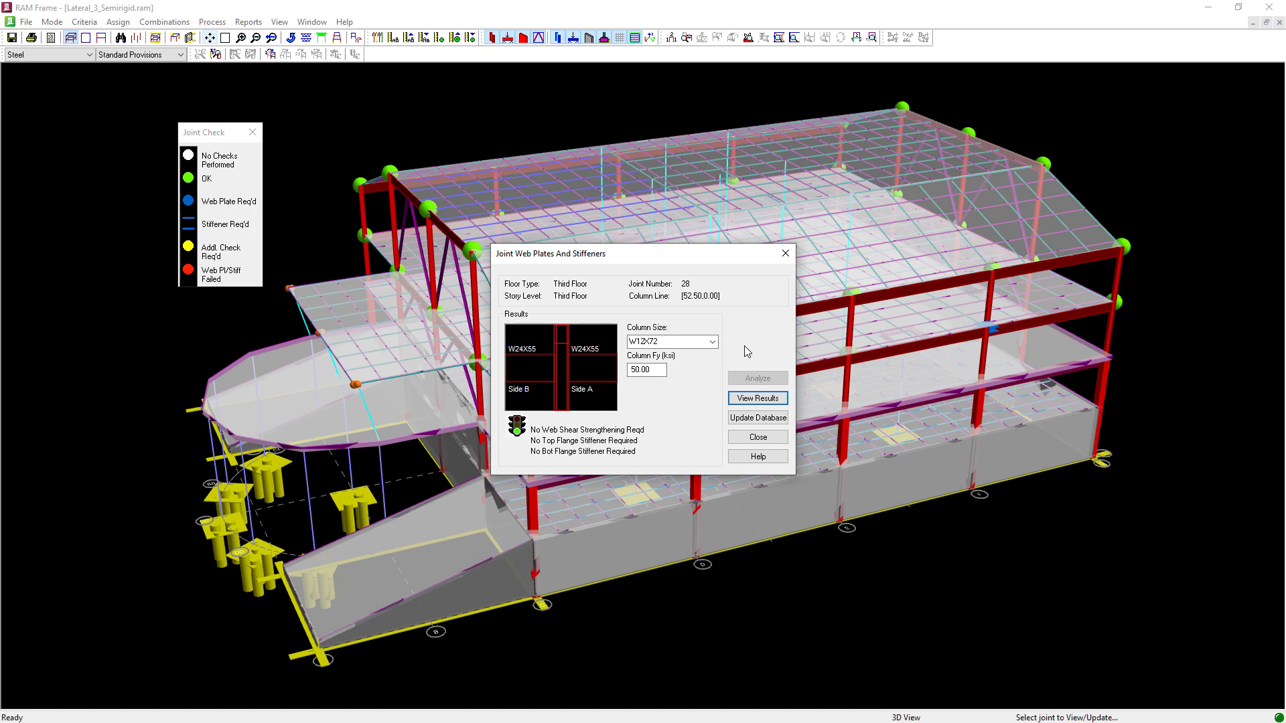
Commit the W12X72 column size for joint 28 and close the joint results
{"action": "left_click", "coordinate": [737, 421]}
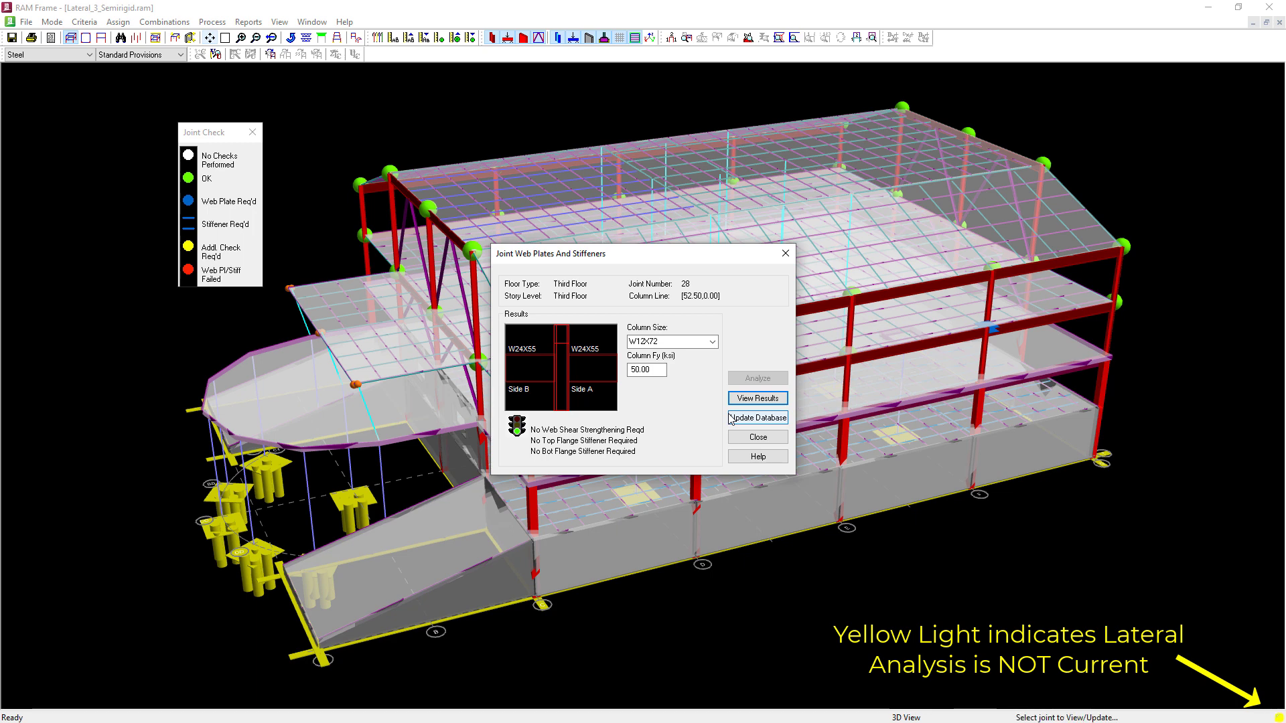
{"action": "left_click", "coordinate": [731, 419]}
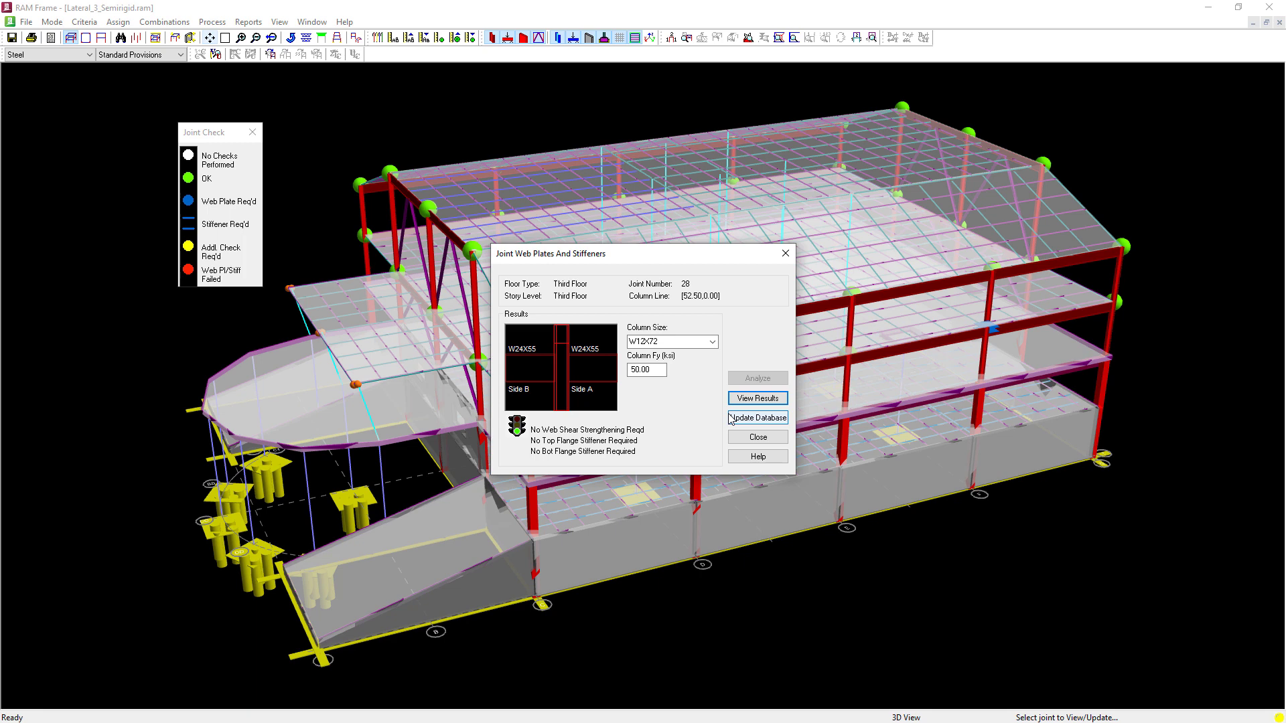
{"action": "left_click", "coordinate": [750, 437]}
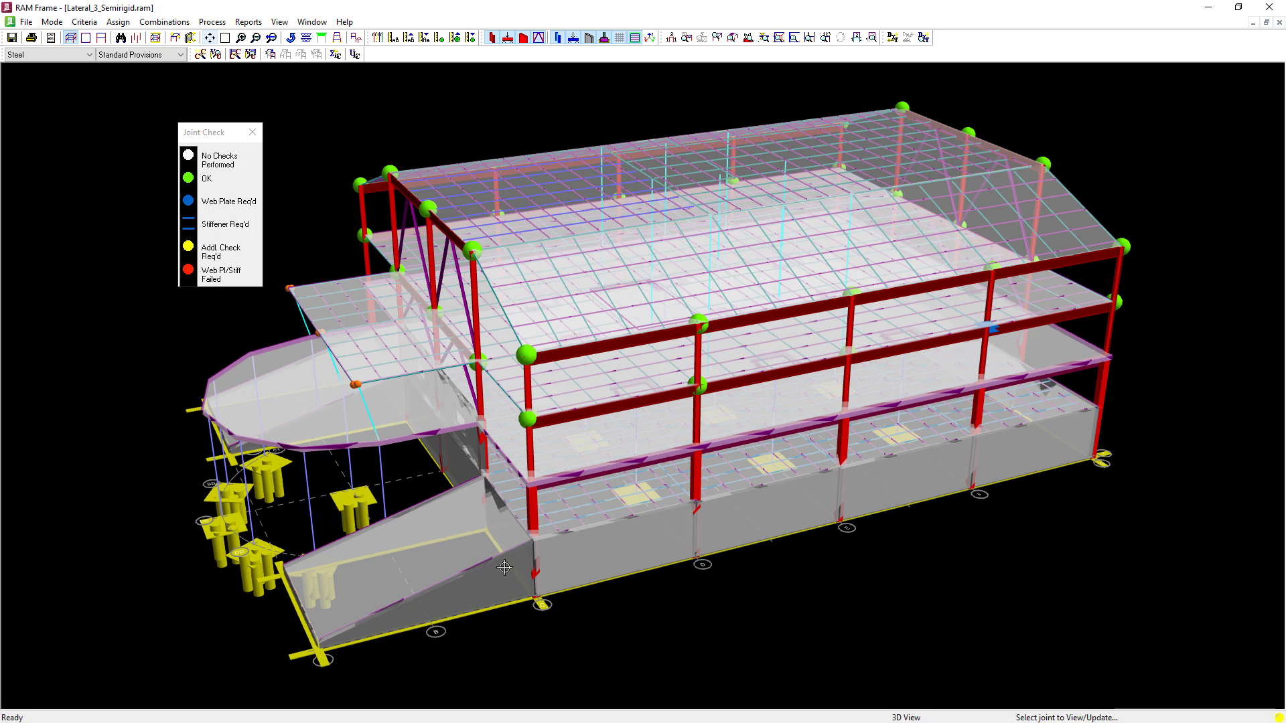
Assign W12X72 individually to three upper front-frame column segments, replacing W12X50
{"action": "left_click", "coordinate": [115, 22]}
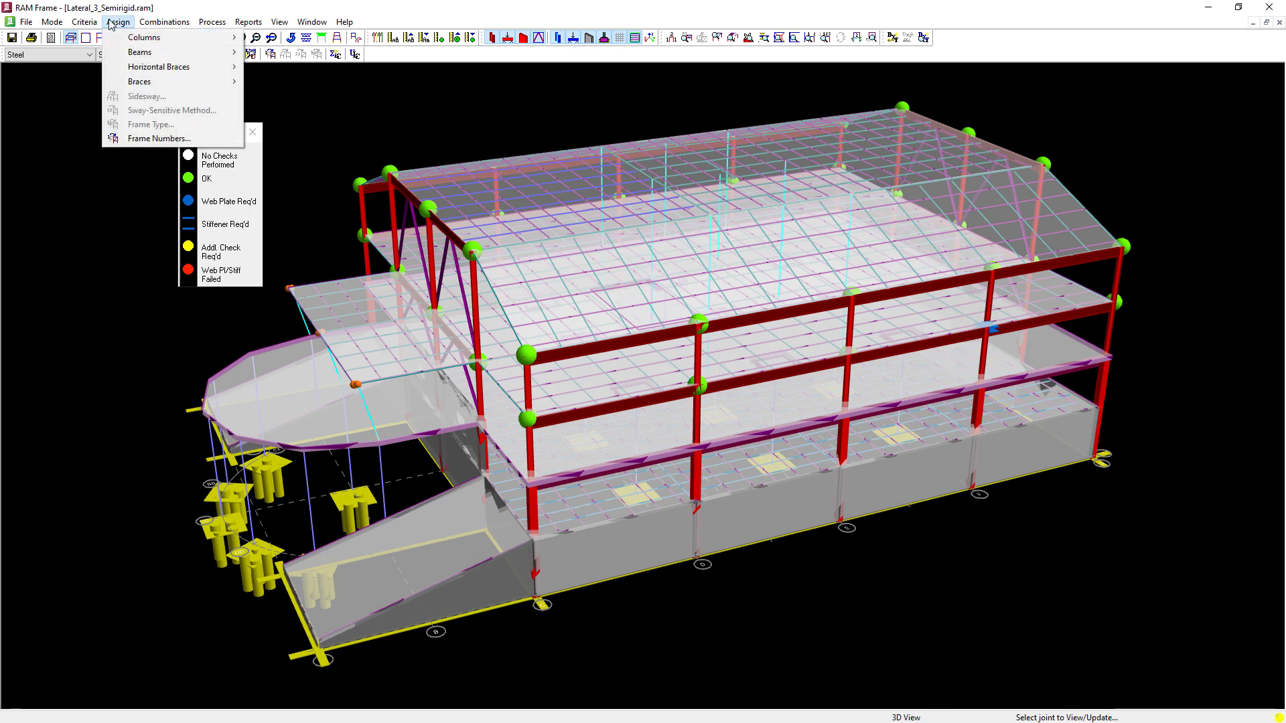
{"action": "left_click", "coordinate": [114, 22]}
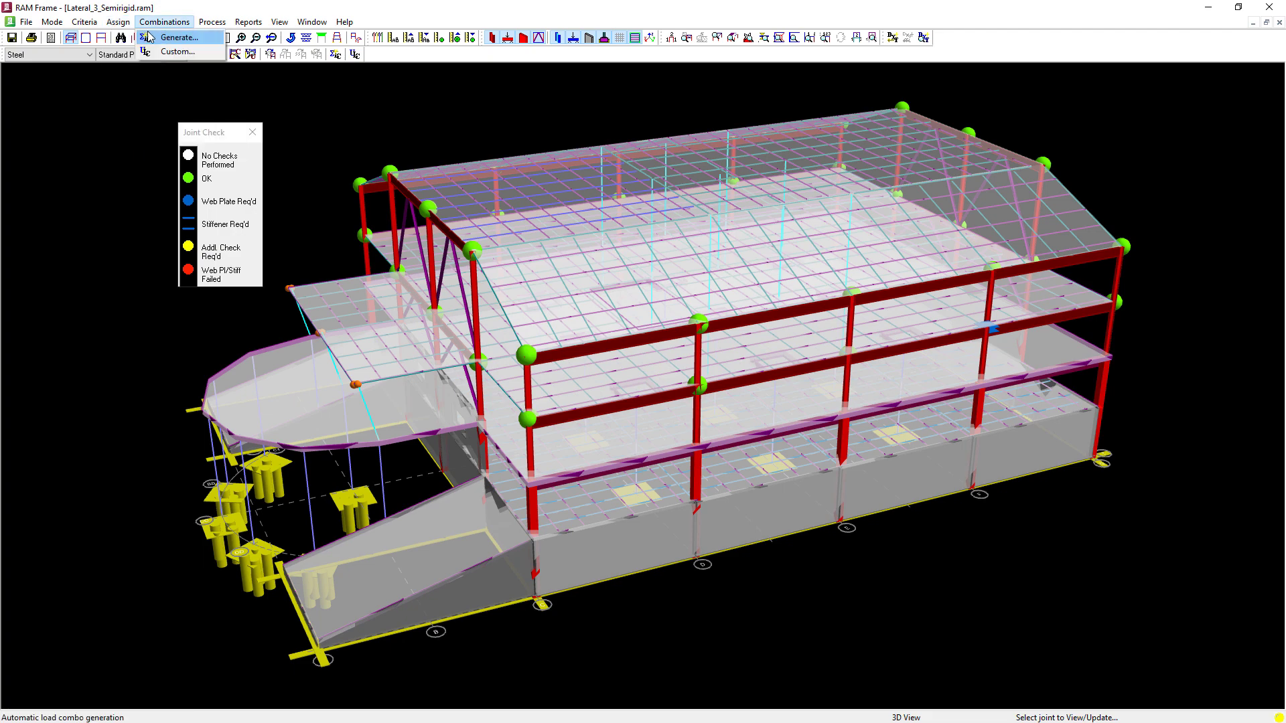
{"action": "left_click", "coordinate": [115, 23]}
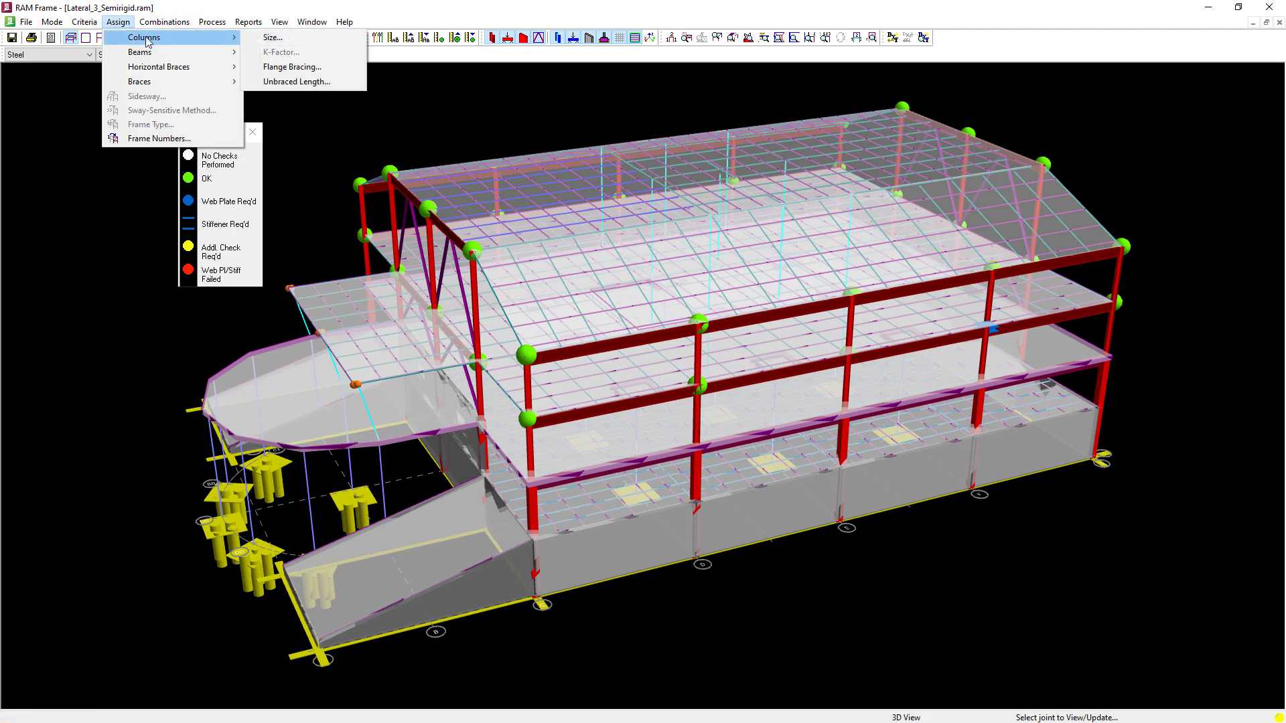
{"action": "left_click", "coordinate": [281, 38]}
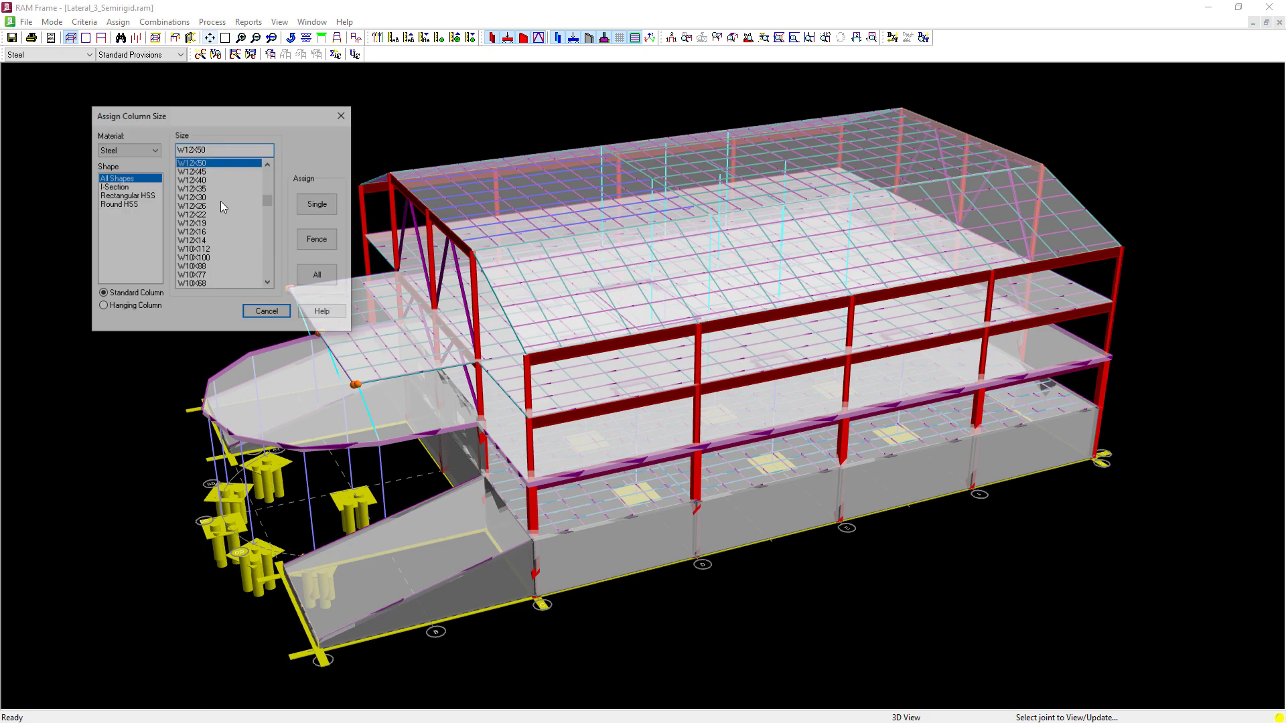
{"action": "left_click", "coordinate": [268, 164]}
{"action": "left_click", "coordinate": [268, 164]}
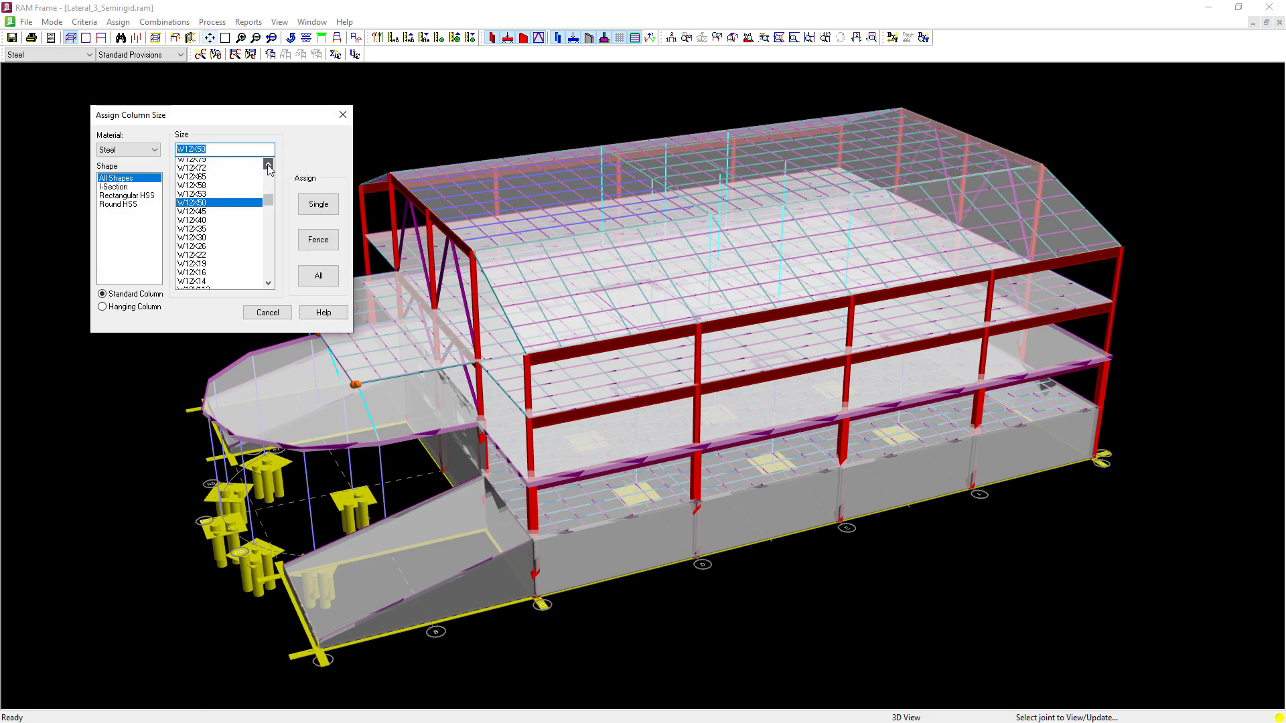
{"action": "left_click", "coordinate": [223, 171]}
{"action": "left_click", "coordinate": [317, 204]}
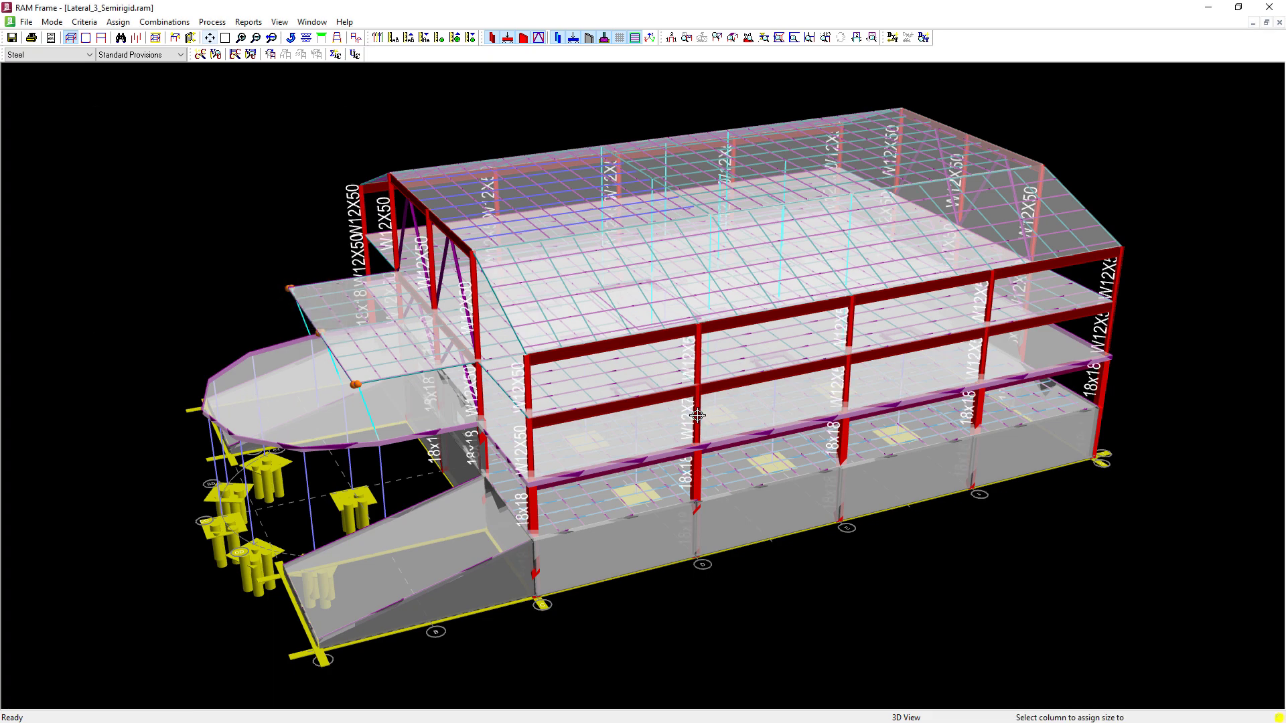
{"action": "left_click", "coordinate": [698, 361]}
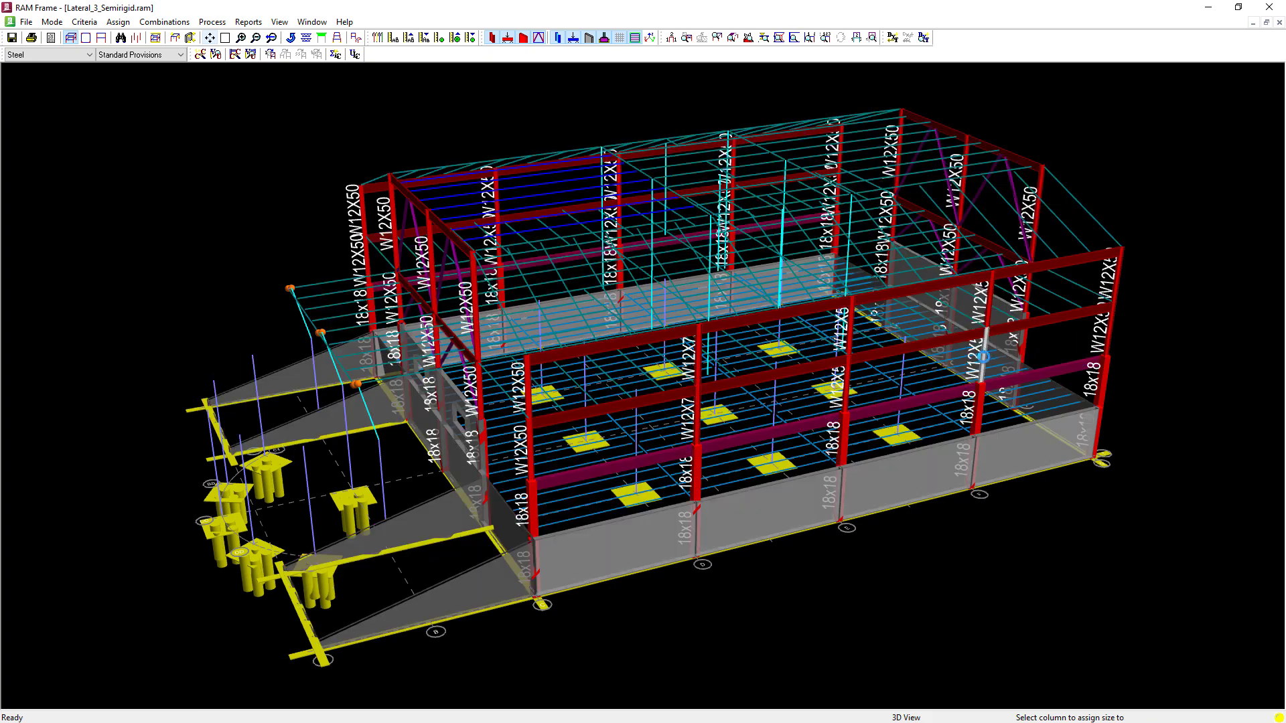
{"action": "left_click", "coordinate": [985, 353]}
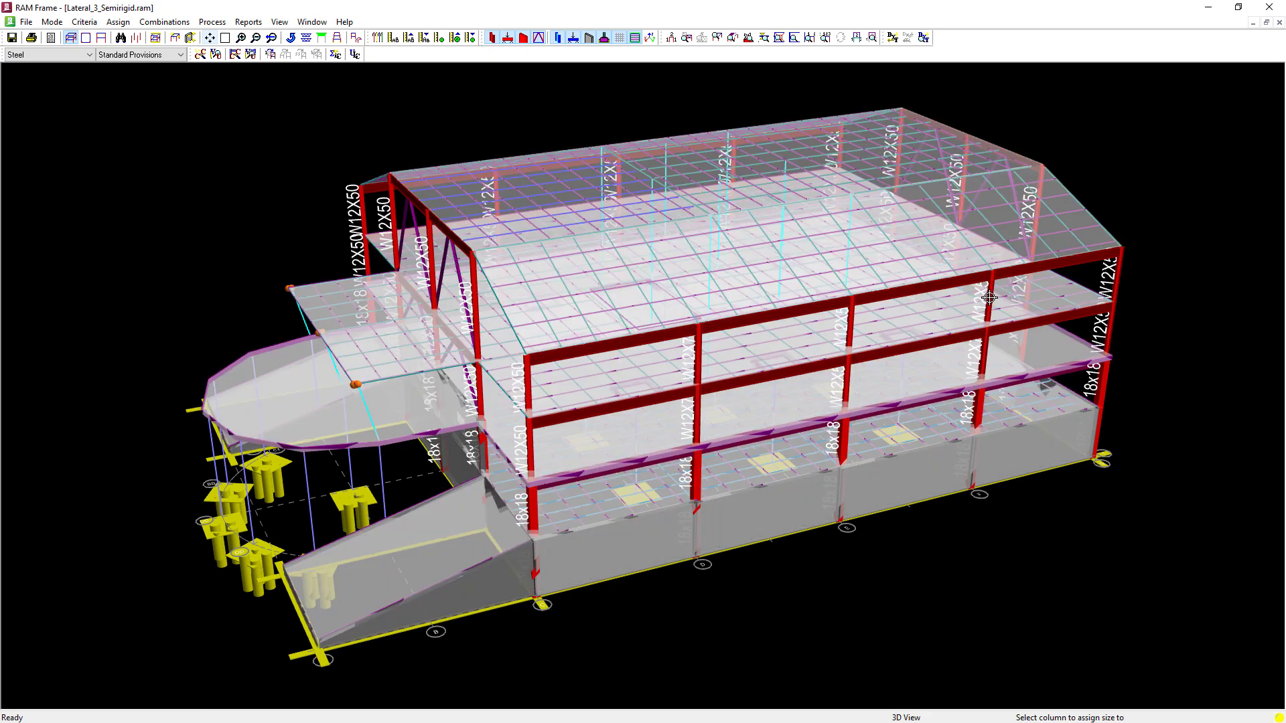
{"action": "left_click", "coordinate": [989, 298]}
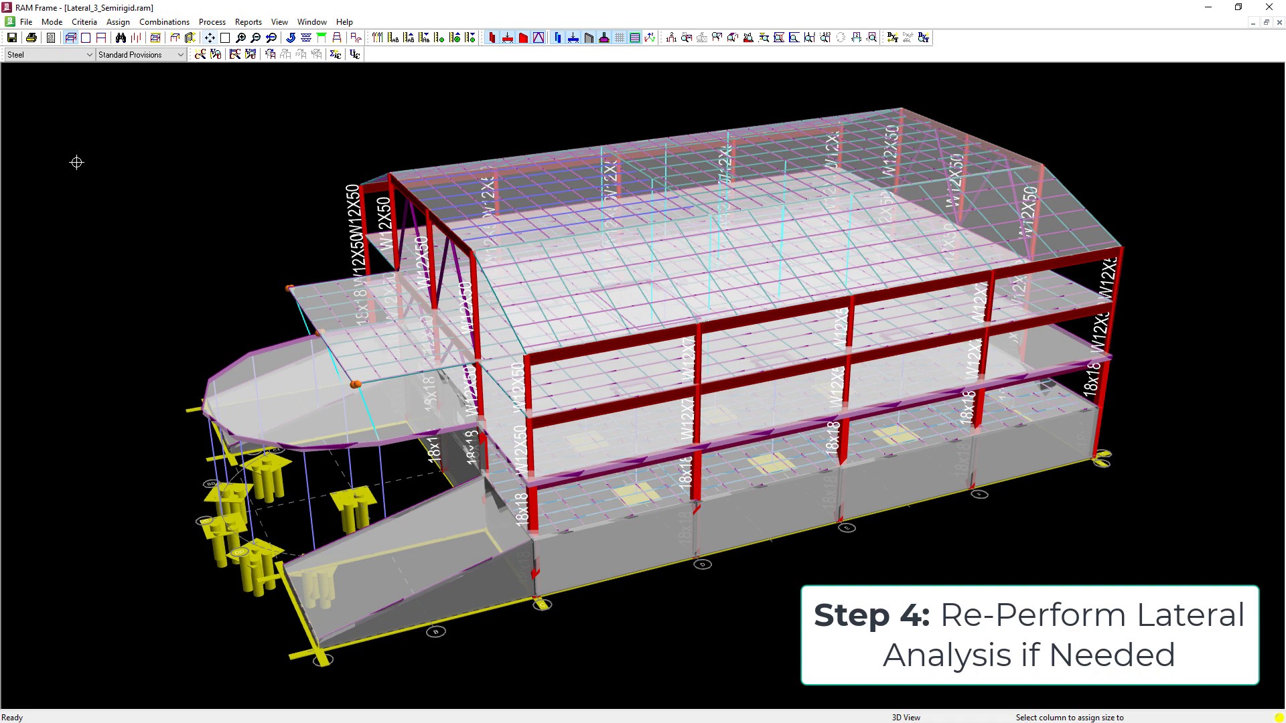
In Analysis mode, re-run the lateral analysis for all load cases
{"action": "left_click", "coordinate": [58, 59]}
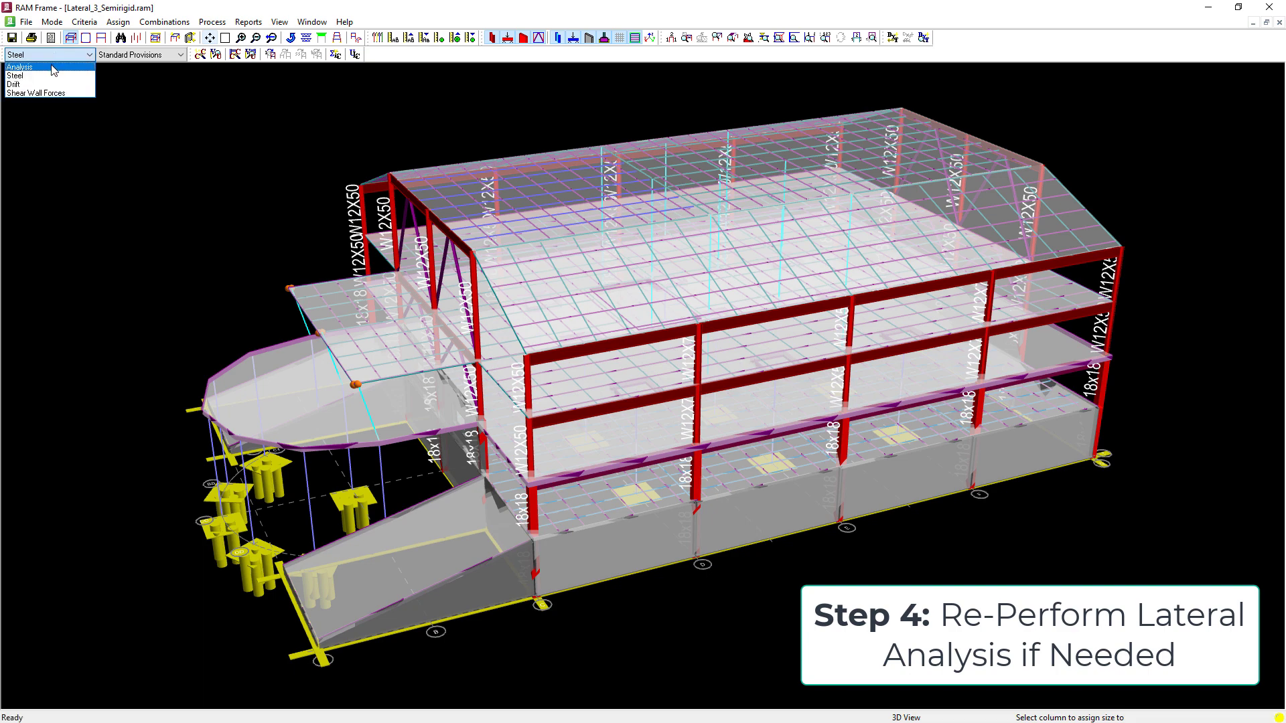
{"action": "left_click", "coordinate": [54, 70]}
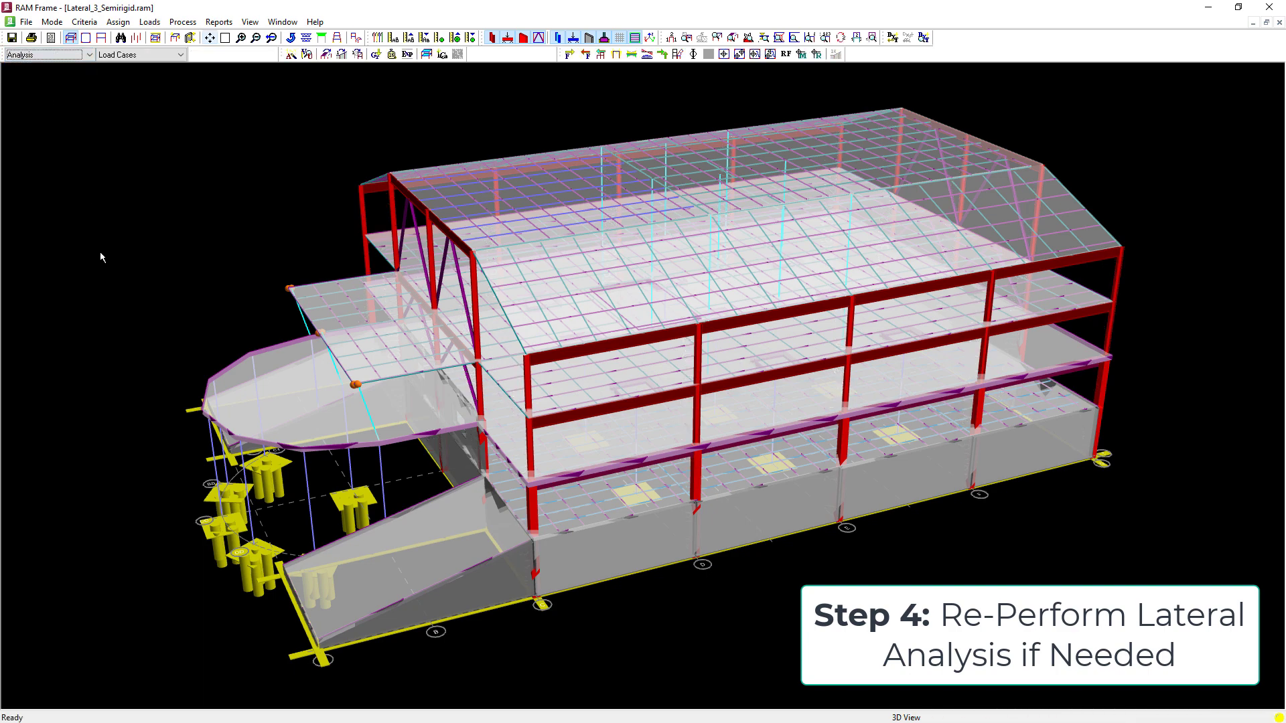
{"action": "left_click", "coordinate": [291, 56]}
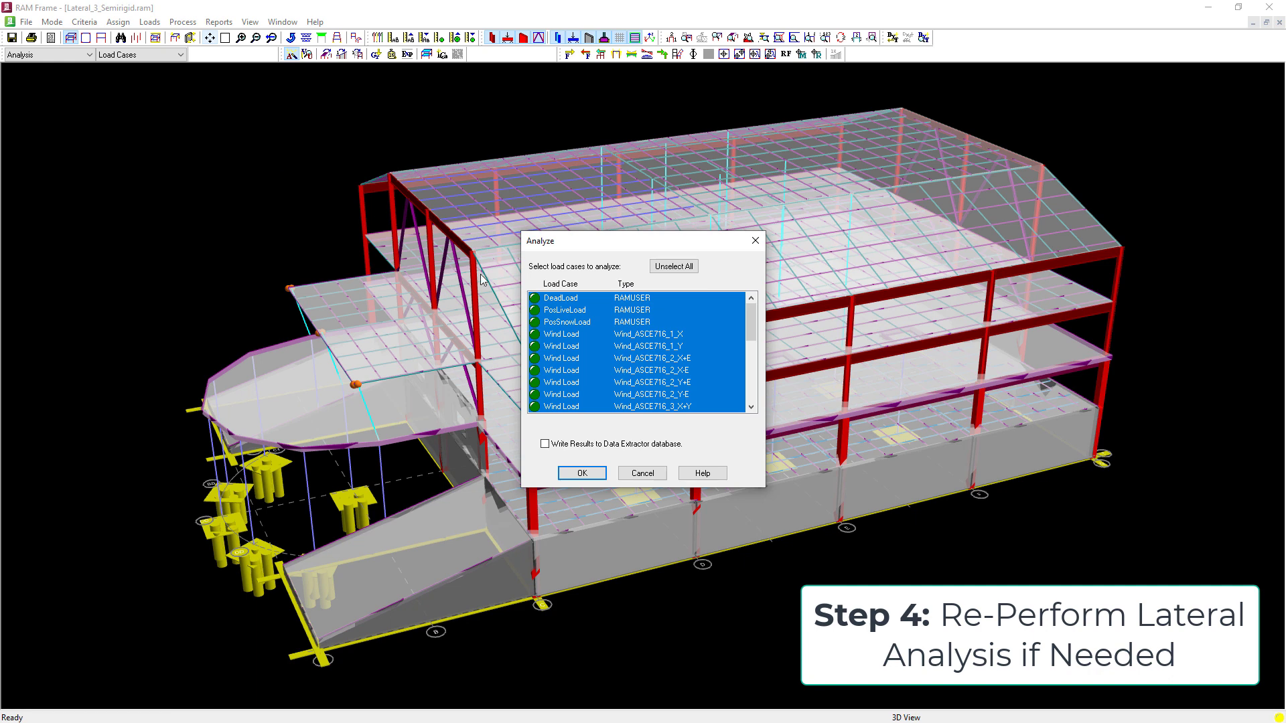
{"action": "left_click_drag", "start_coordinate": [751, 322], "coordinate": [751, 394]}
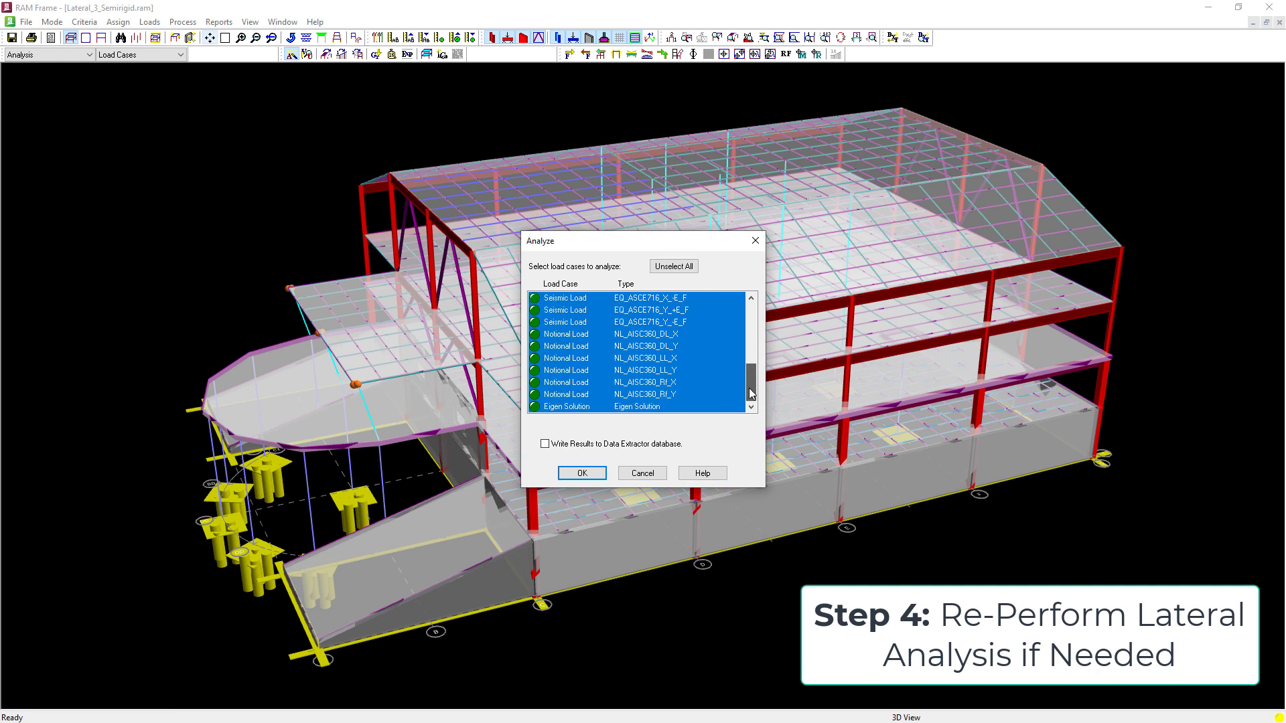
{"action": "left_click", "coordinate": [571, 480]}
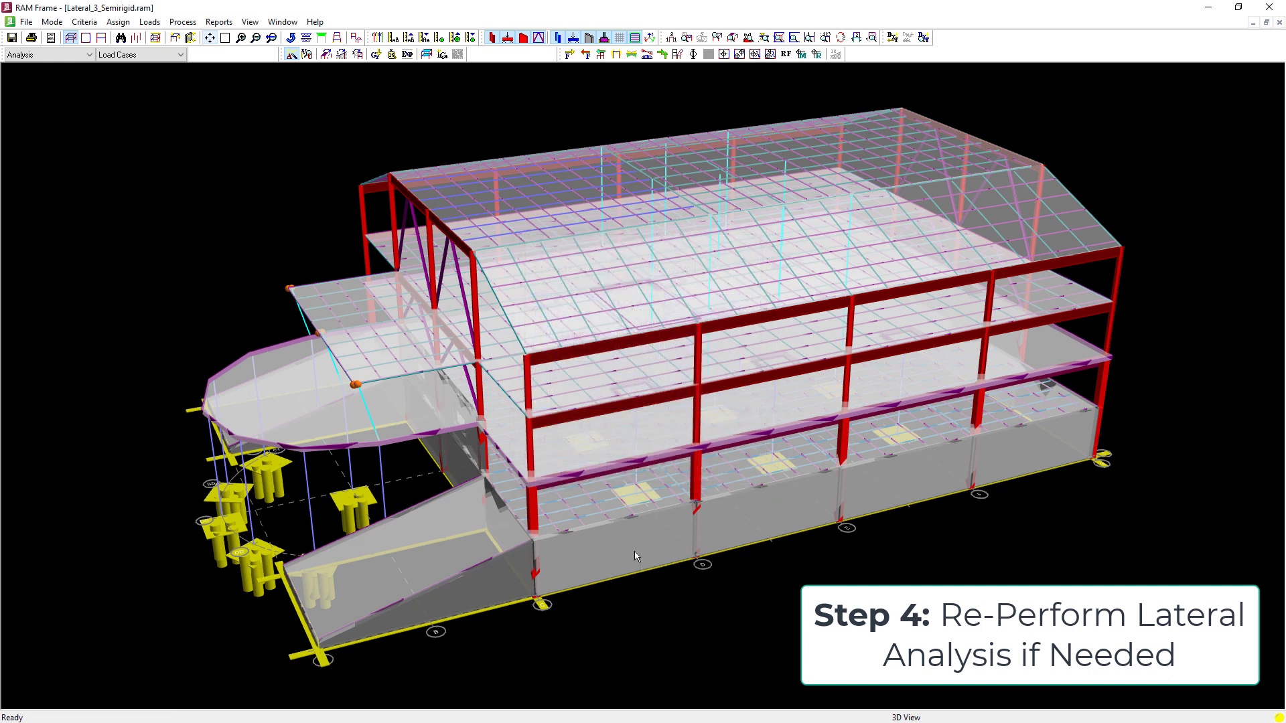
{"action": "left_click", "coordinate": [749, 427]}
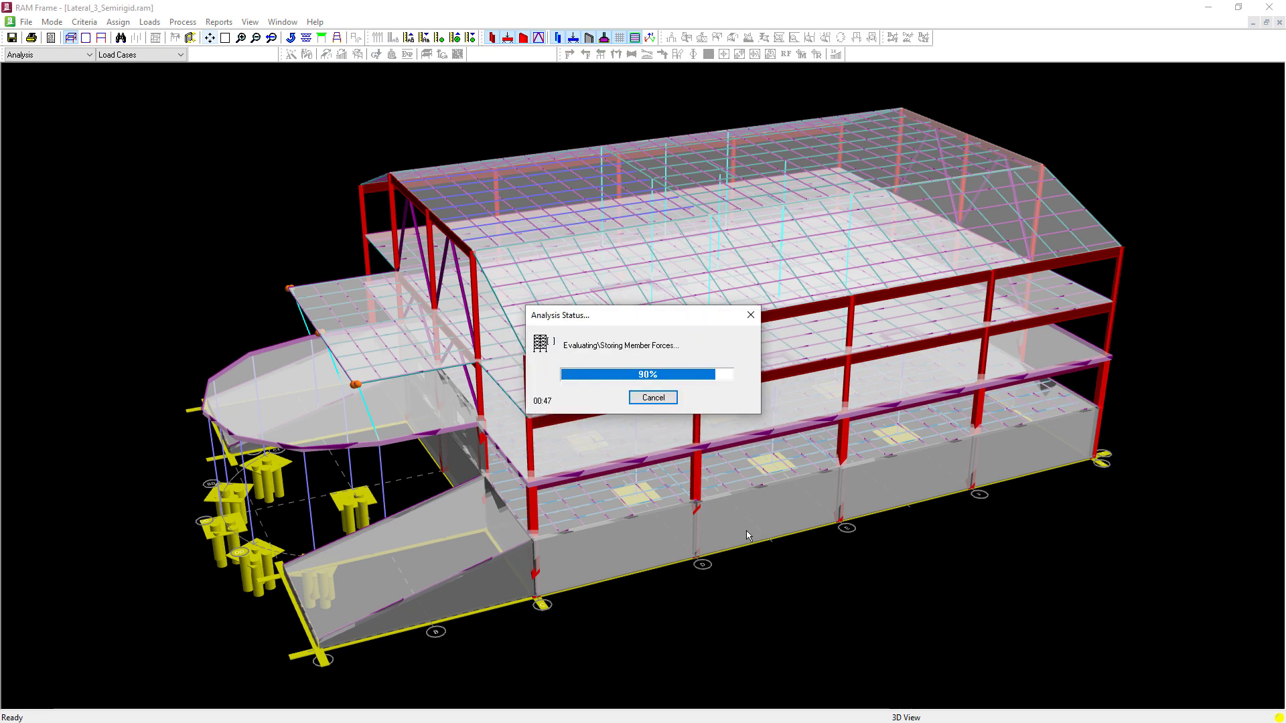
{"action": "key", "text": "Return"}
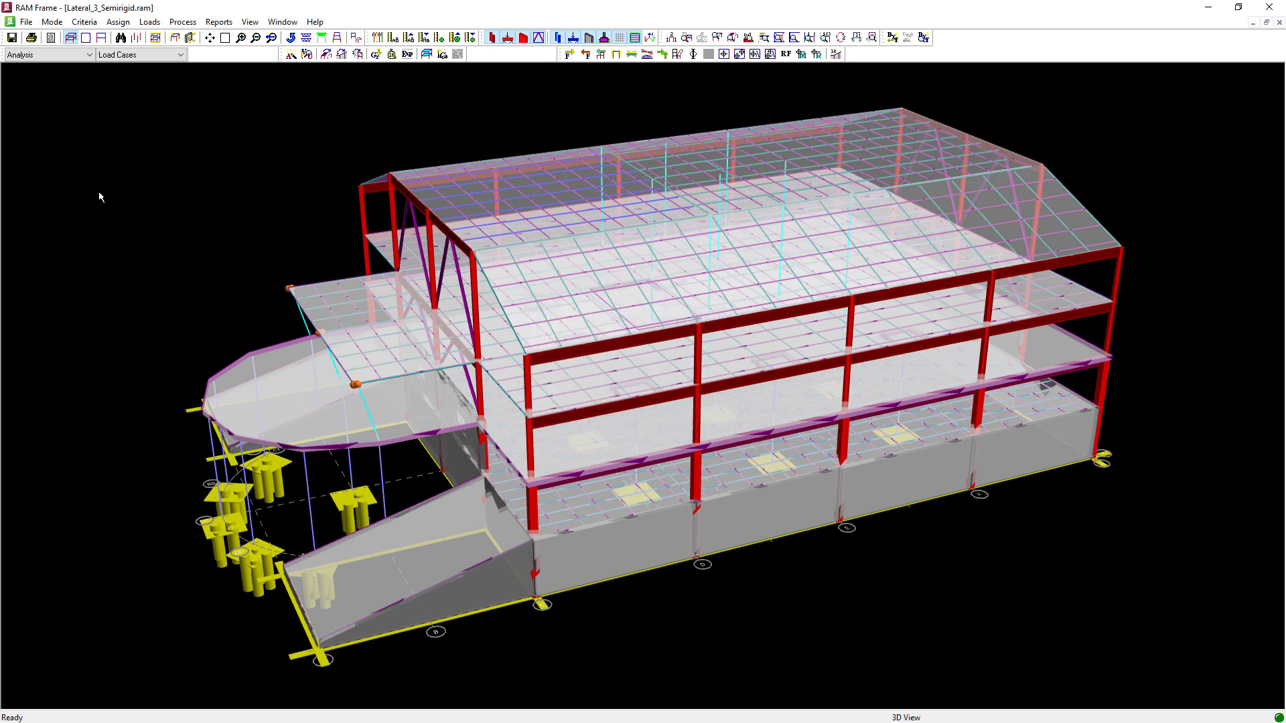
Back in Steel mode, re-run the member and joint code checks, confirming all joints OK
{"action": "left_click", "coordinate": [43, 55]}
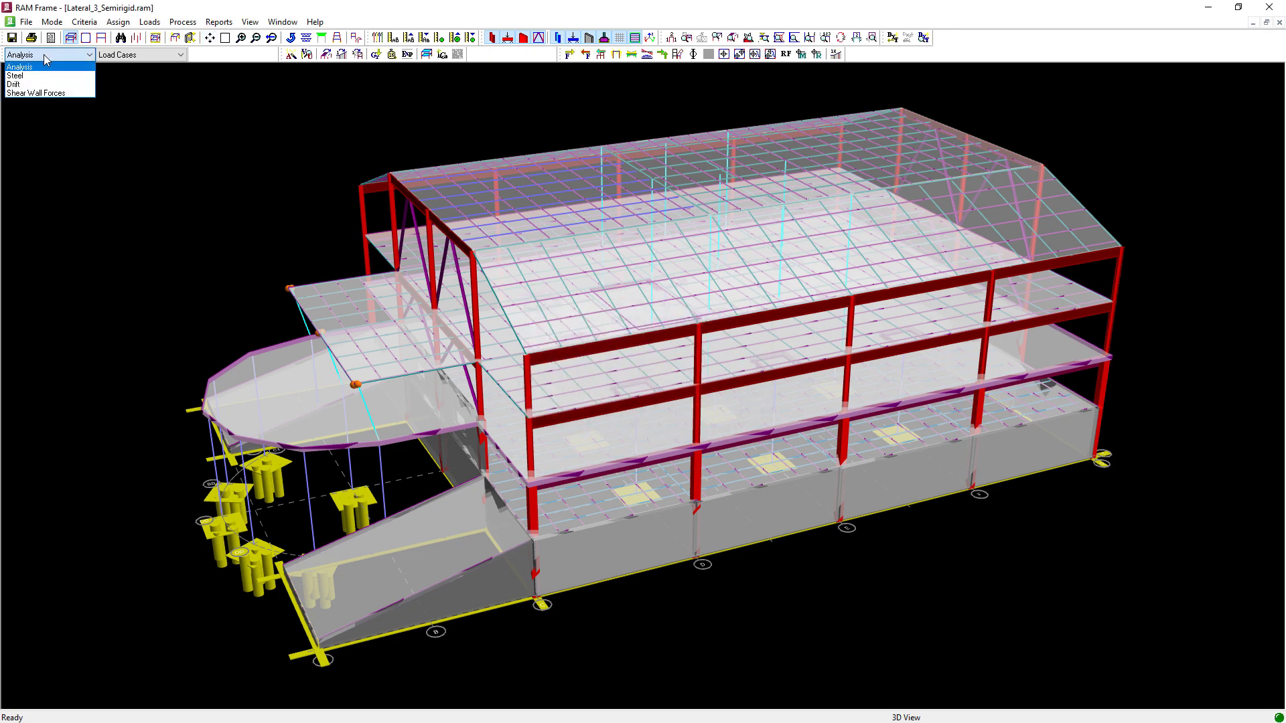
{"action": "left_click", "coordinate": [43, 76]}
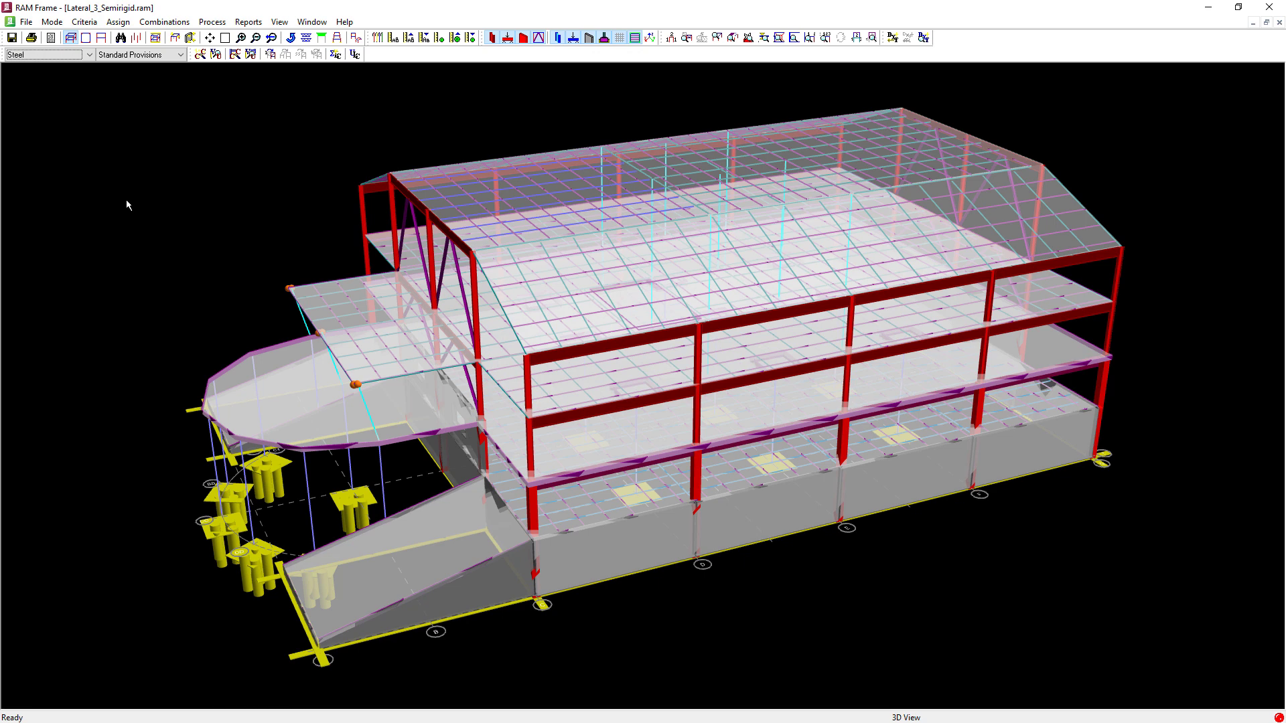
{"action": "left_click", "coordinate": [201, 54]}
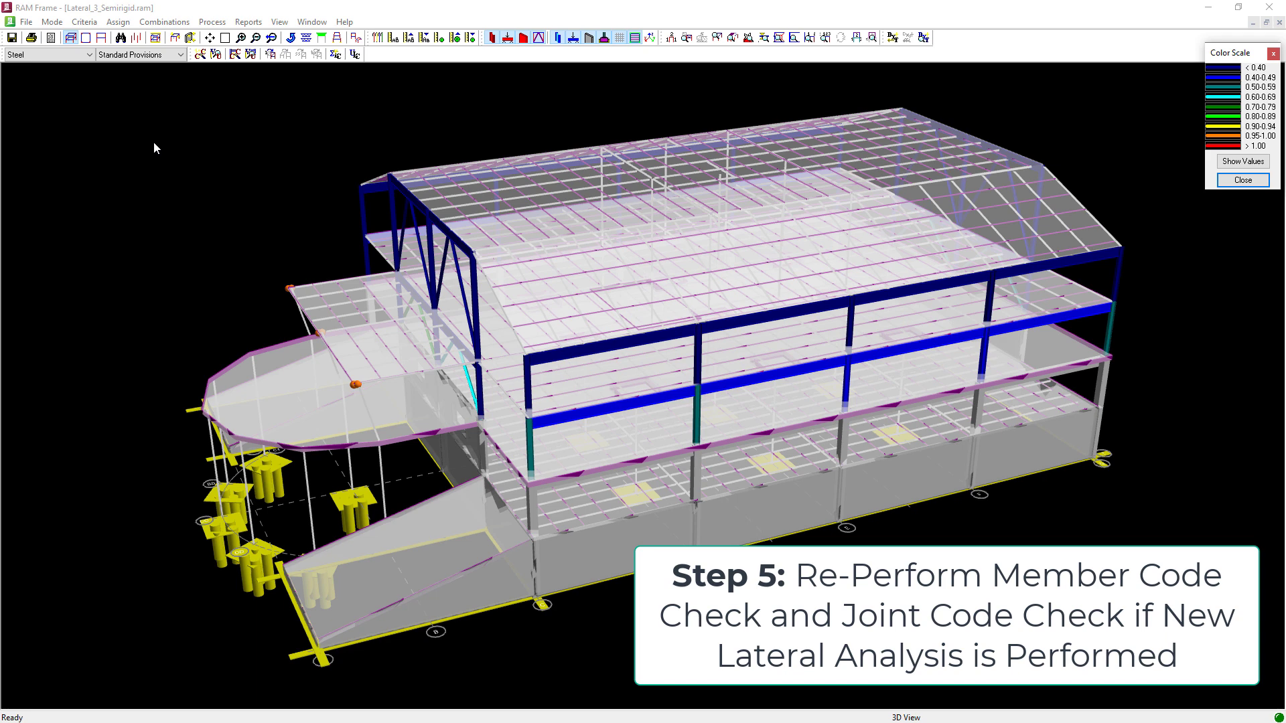
{"action": "left_click", "coordinate": [234, 55]}
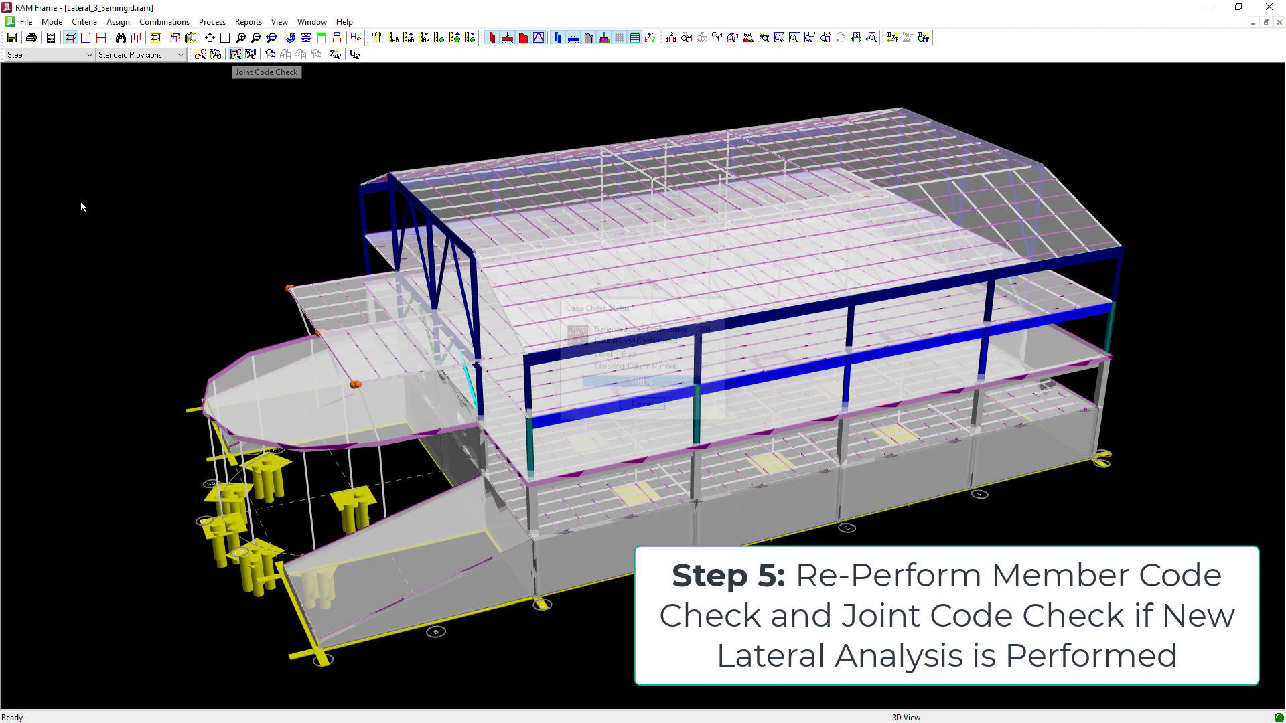
{"action": "left_click", "coordinate": [558, 38]}
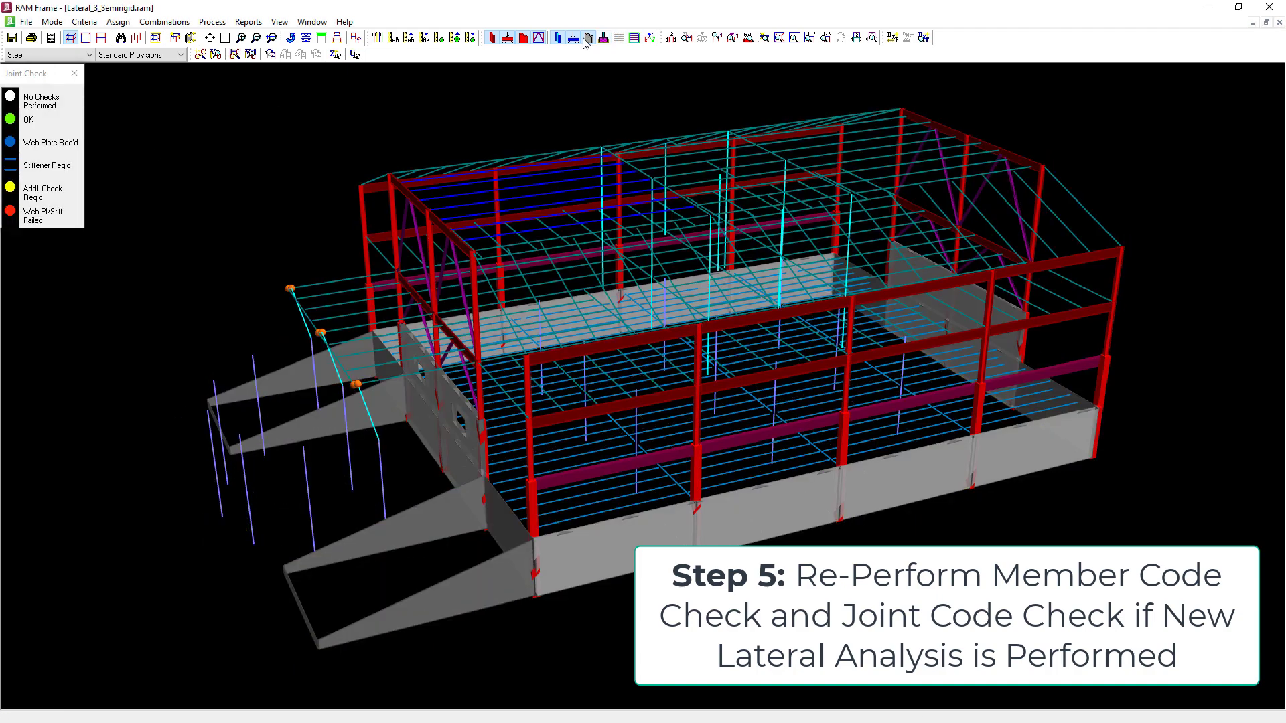
{"action": "left_click_drag", "start_coordinate": [27, 74], "coordinate": [215, 157]}
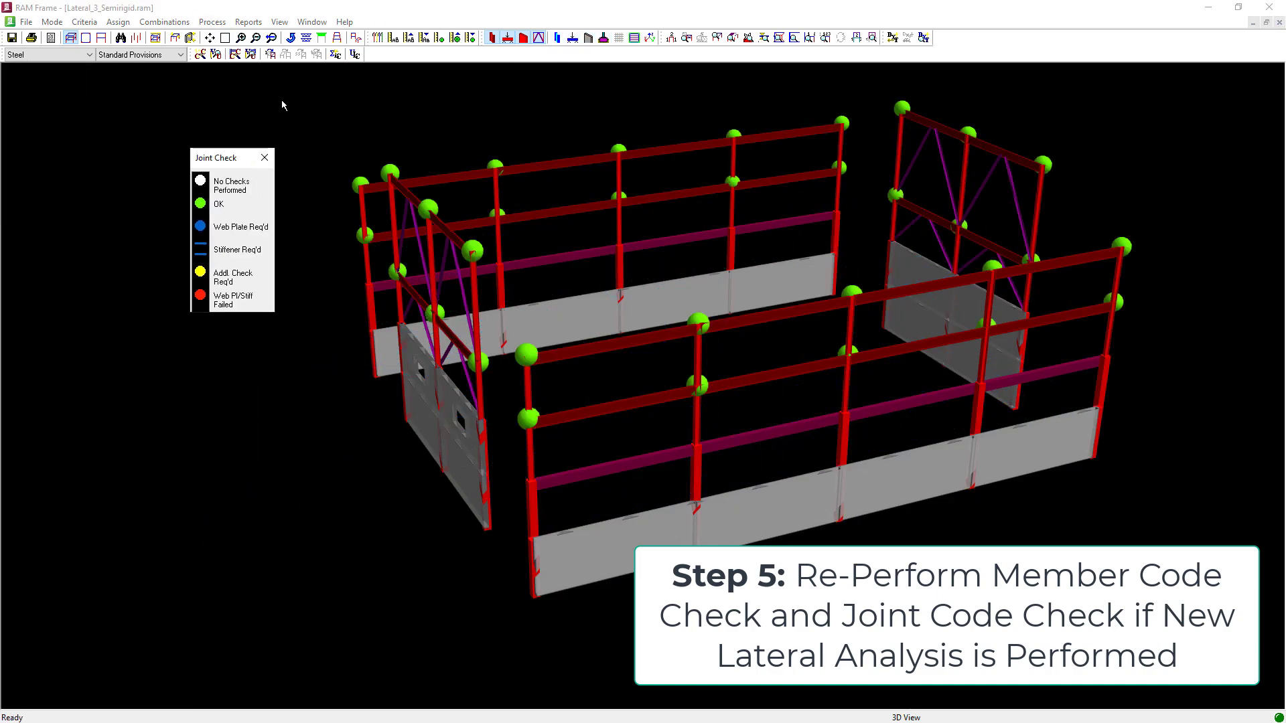